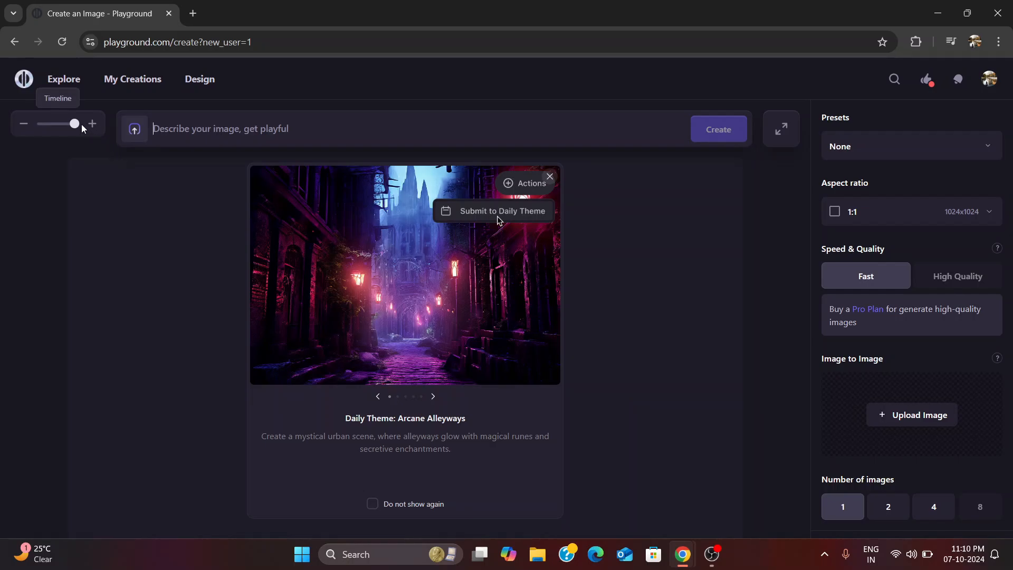
# - Look over the available presets and set the image's aspect ratio to 9:16 (768x1344)
pyautogui.moveTo(75, 125)
pyautogui.mouseDown()
pyautogui.moveTo(45, 127)
pyautogui.moveTo(84, 129)
pyautogui.mouseUp()
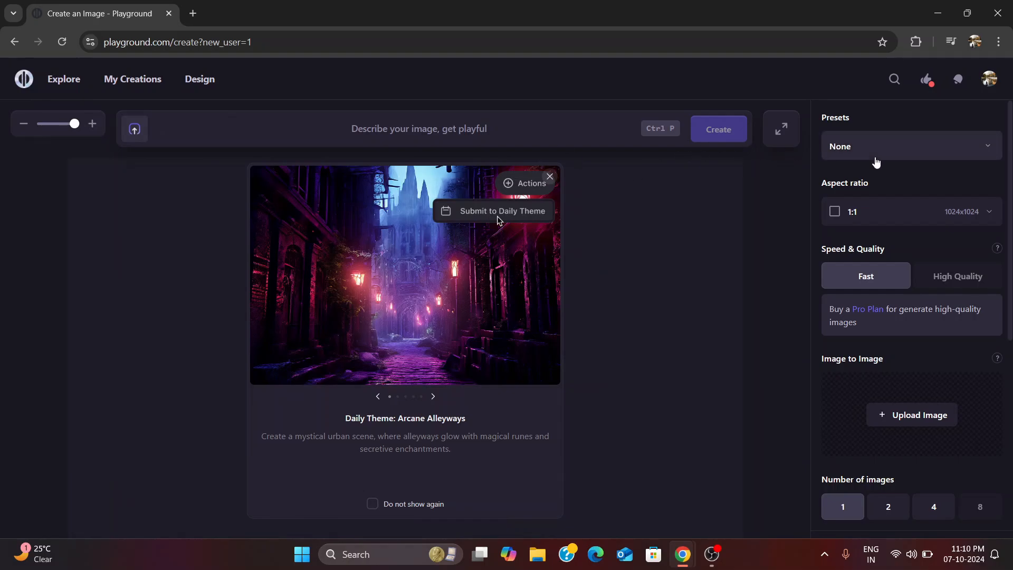
pyautogui.click(969, 153)
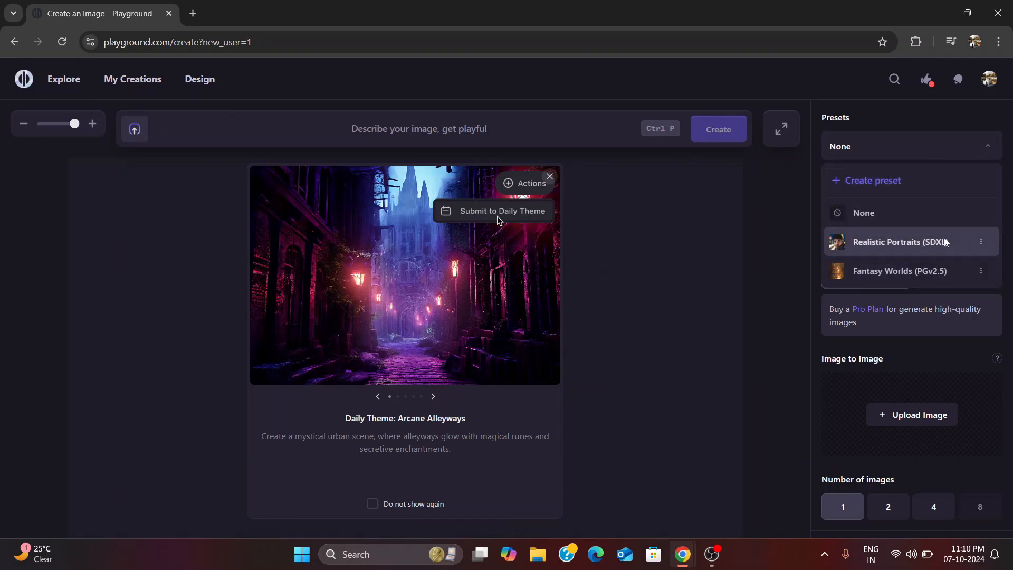
pyautogui.click(798, 229)
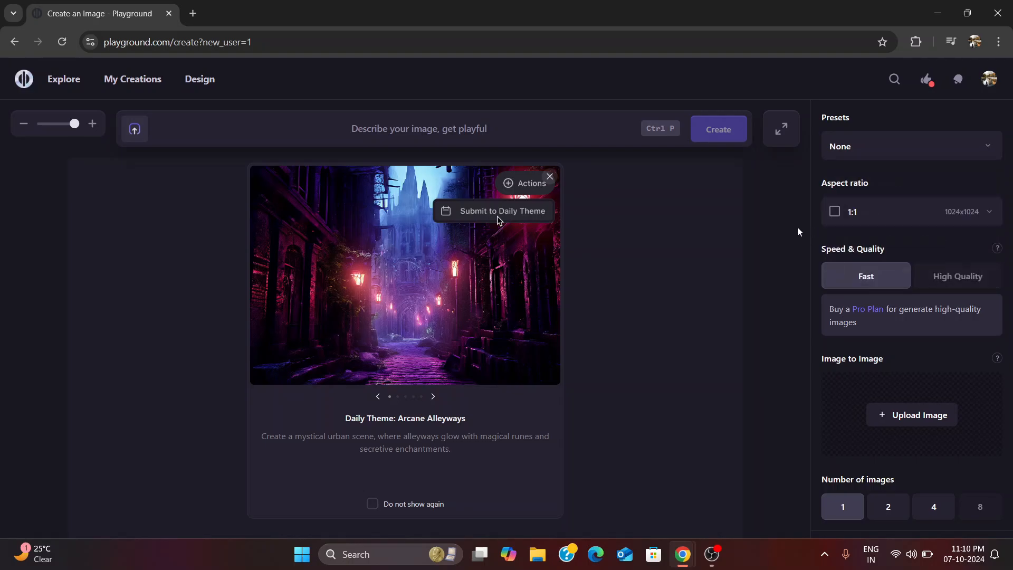
pyautogui.click(992, 216)
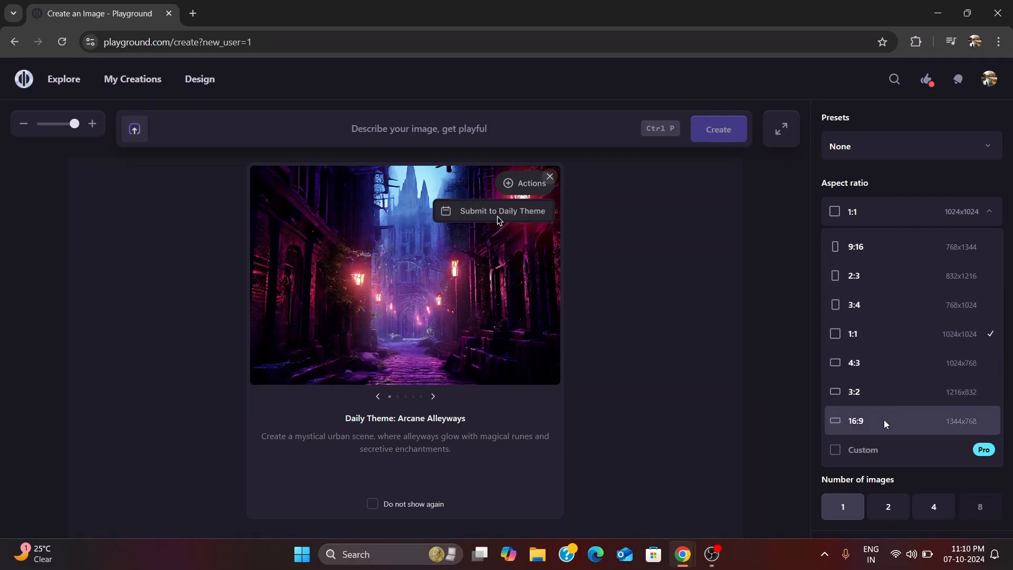
pyautogui.click(915, 248)
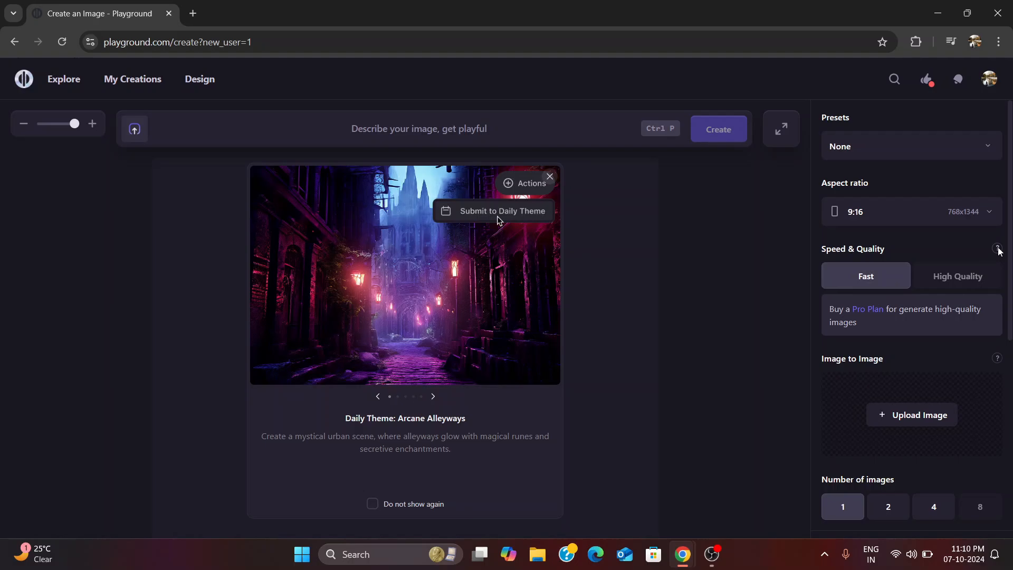
# - Examine the generation settings, including Speed & Quality, Image to Image, number of images and the available models
pyautogui.moveTo(998, 249)
pyautogui.moveTo(829, 312); pyautogui.dragTo(864, 324)
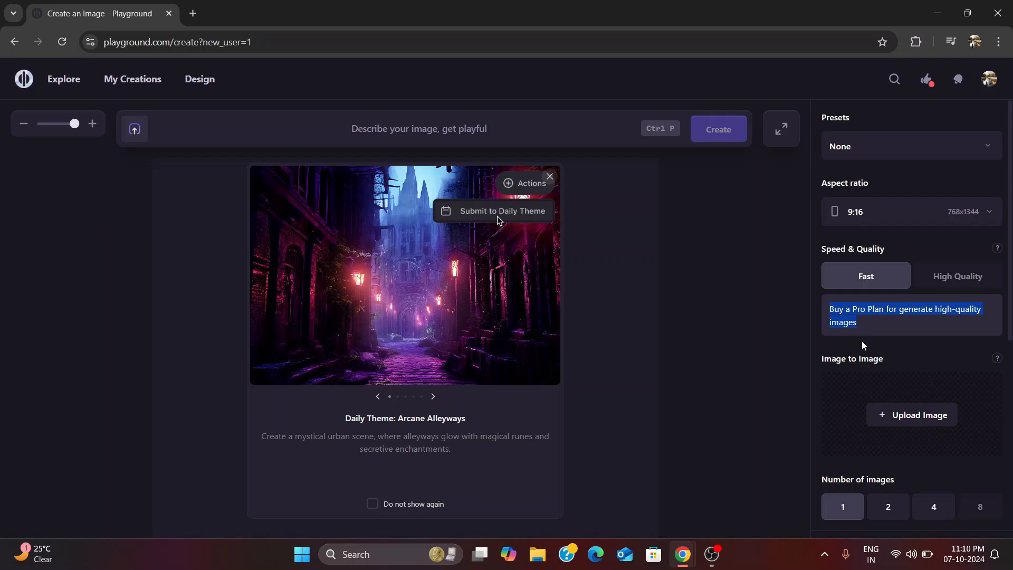
pyautogui.click(895, 368)
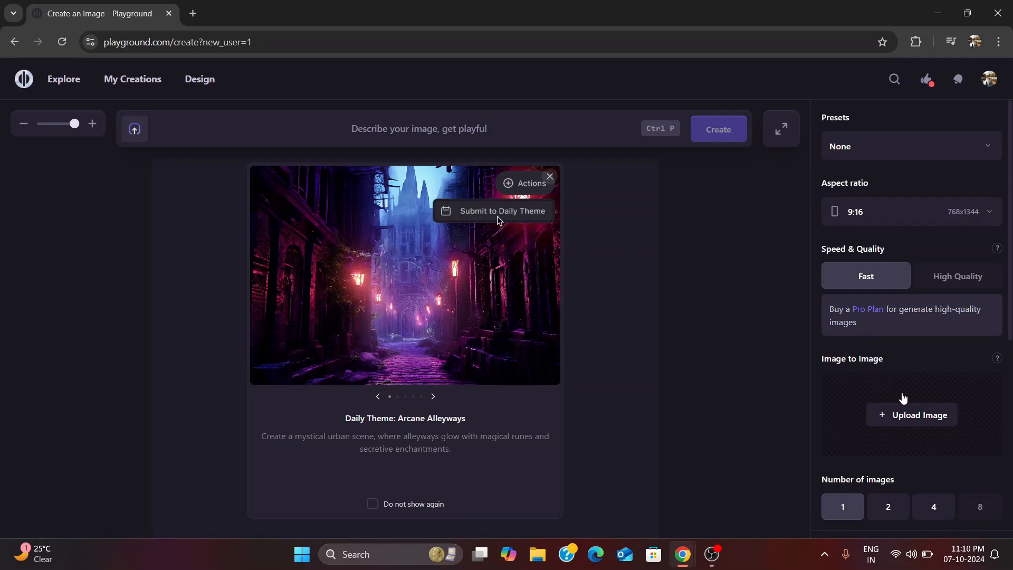
pyautogui.scroll(-2, 915, 415)
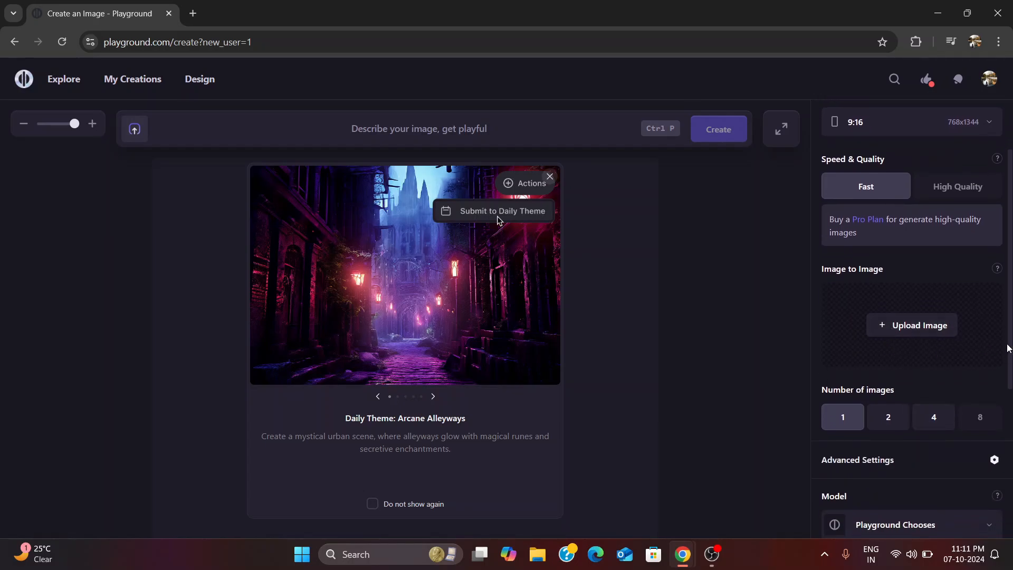
pyautogui.scroll(-2, 938, 377)
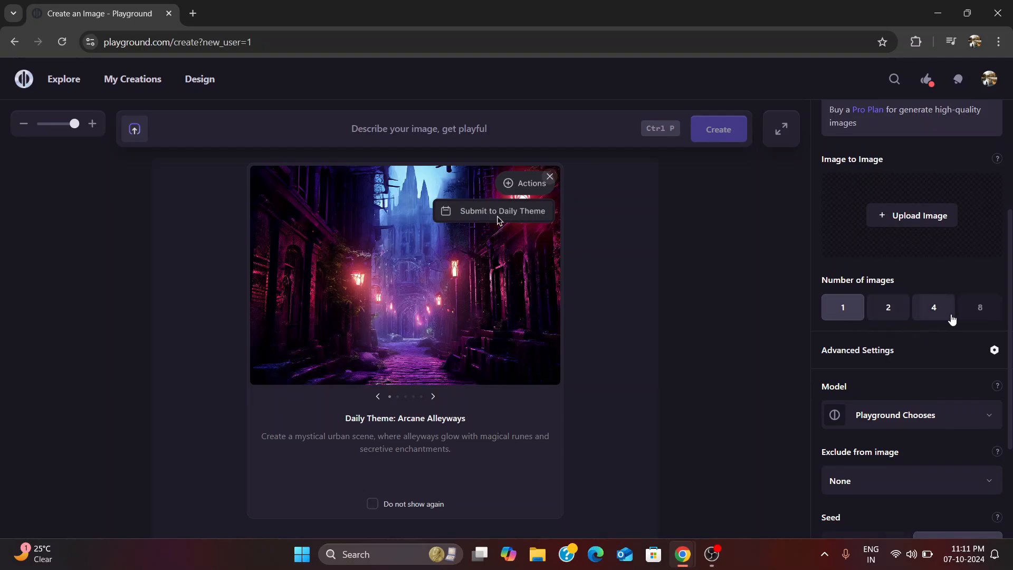
pyautogui.scroll(-2, 925, 356)
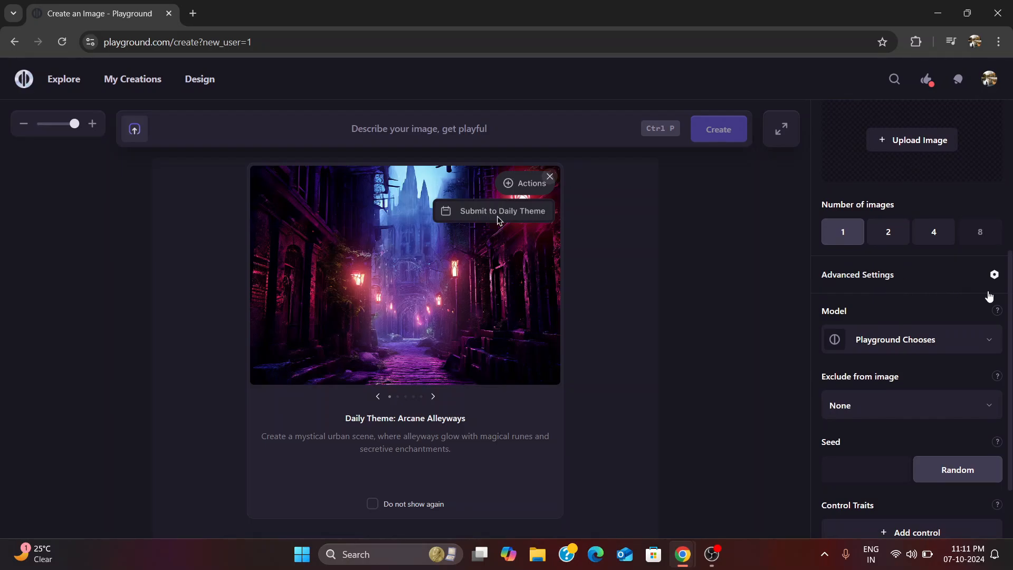
pyautogui.scroll(5, 996, 280)
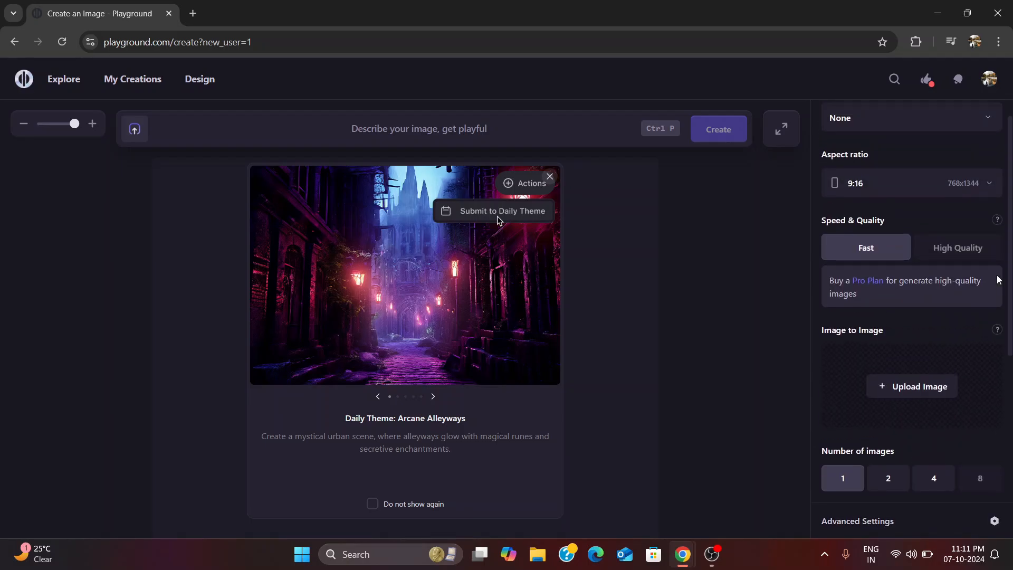
pyautogui.scroll(-6, 998, 280)
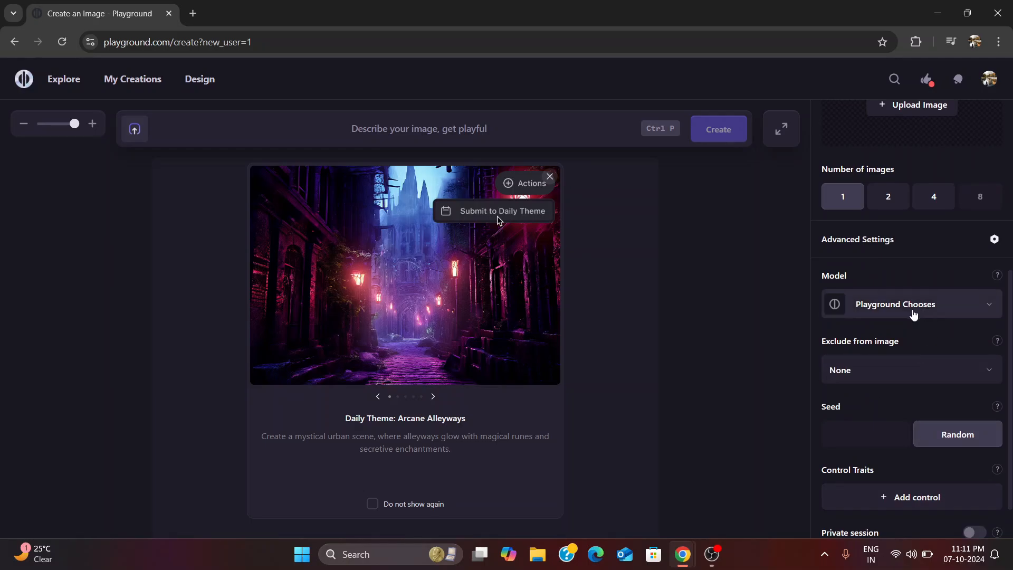
pyautogui.scroll(-2, 897, 396)
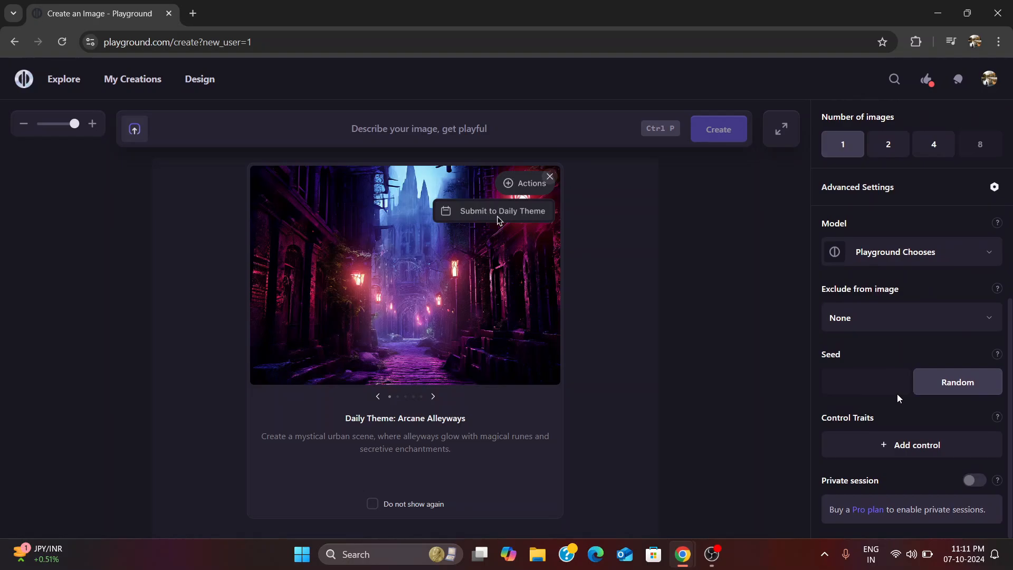
pyautogui.click(1001, 252)
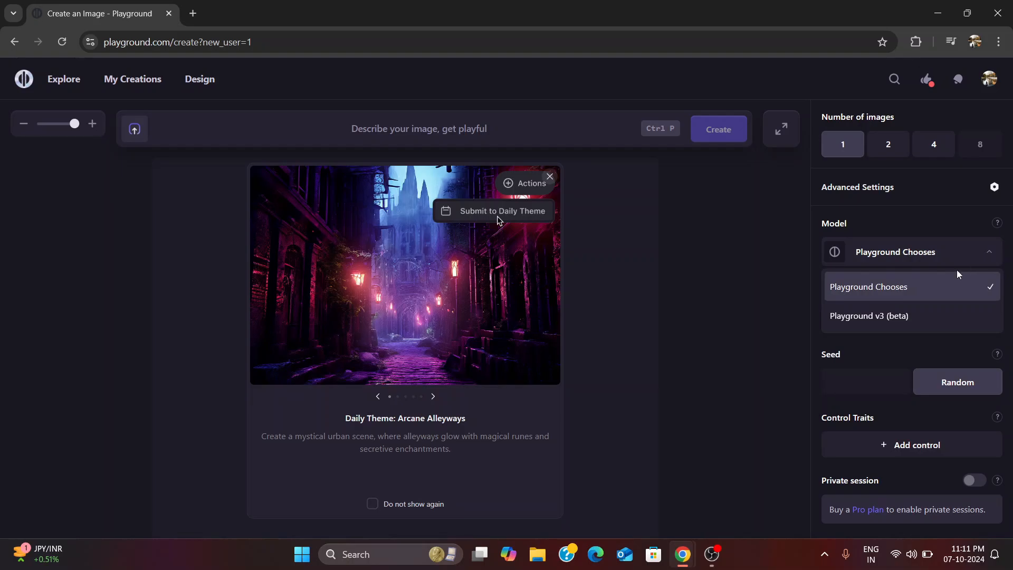
pyautogui.click(985, 254)
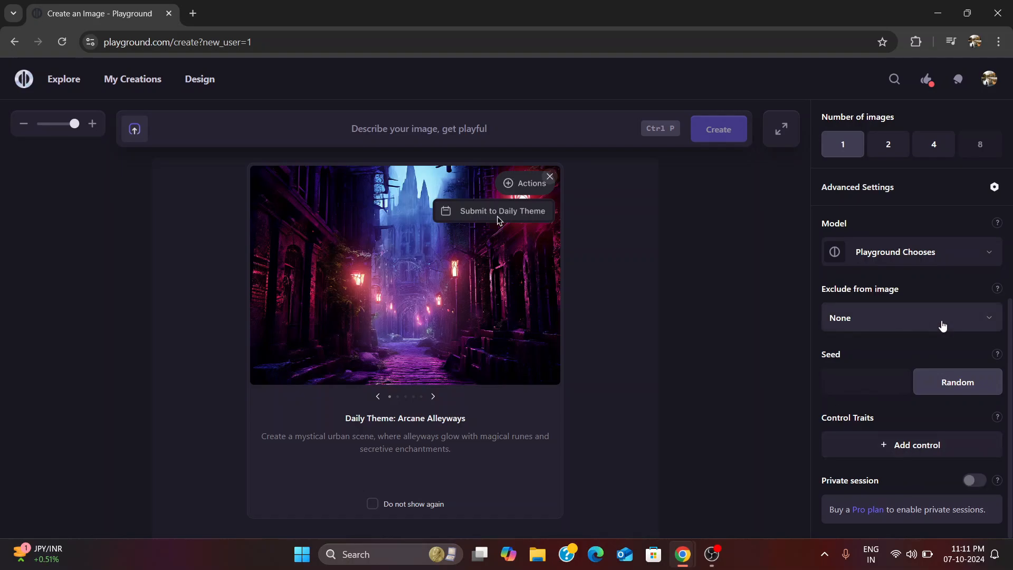
pyautogui.scroll(6, 941, 323)
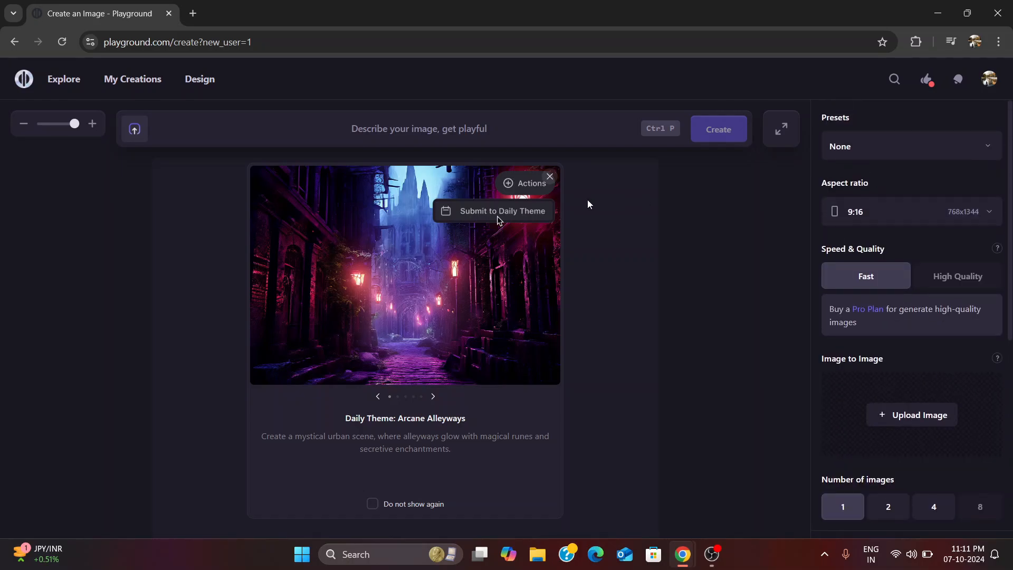
# - Generate an image from a detailed prompt for a hybrid vehicle combining a sleek, luxury Rolls-Royce Phantom with a modern, high-performance motorcycle
pyautogui.click(416, 132)
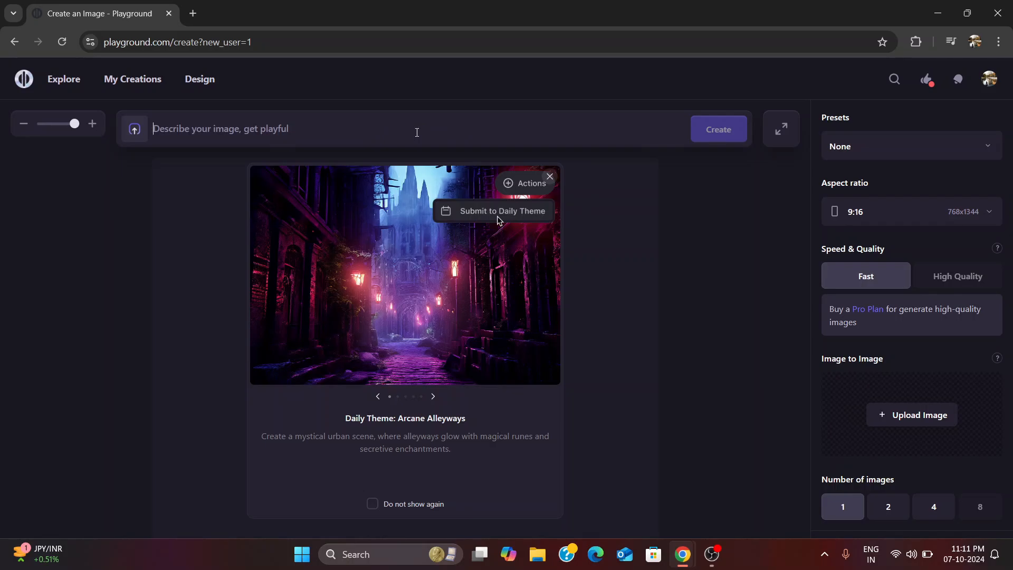
pyautogui.write('Create a hybrid vehicle combining a sleek, luxury Rolls-Royce Phantom with a modern, high-performance motorcycle. The vehicle should have the front grill, headlights, and signature design elements of the Rolls-Royce Phantom, merged seamlessly with the exposed frame, handlebars, and wheels of a motorcycle. The overall look should blend elegance and power, with a polished finish, luxurious details, and a futuristic aesthetic.')
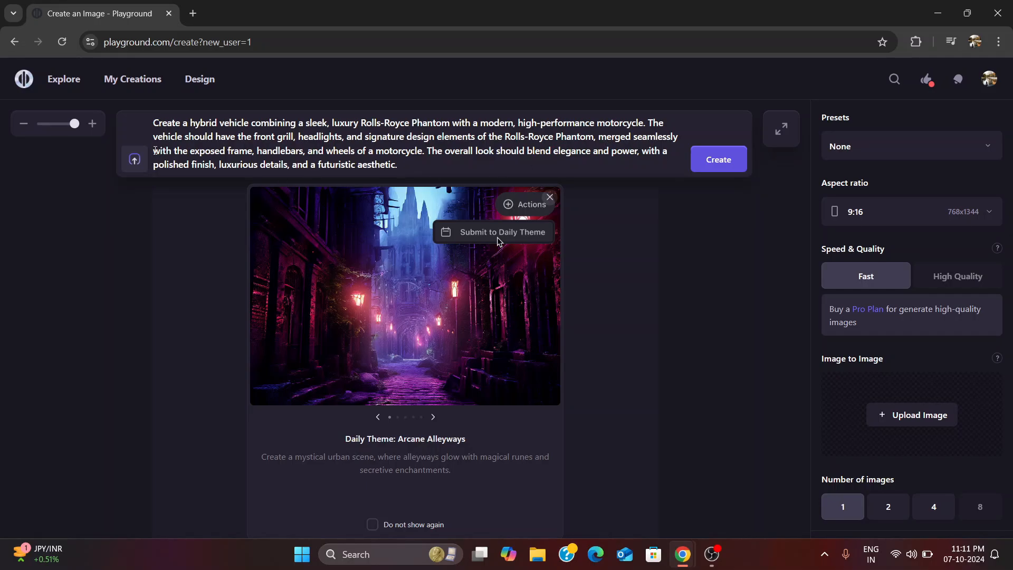
pyautogui.moveTo(153, 151); pyautogui.dragTo(405, 162)
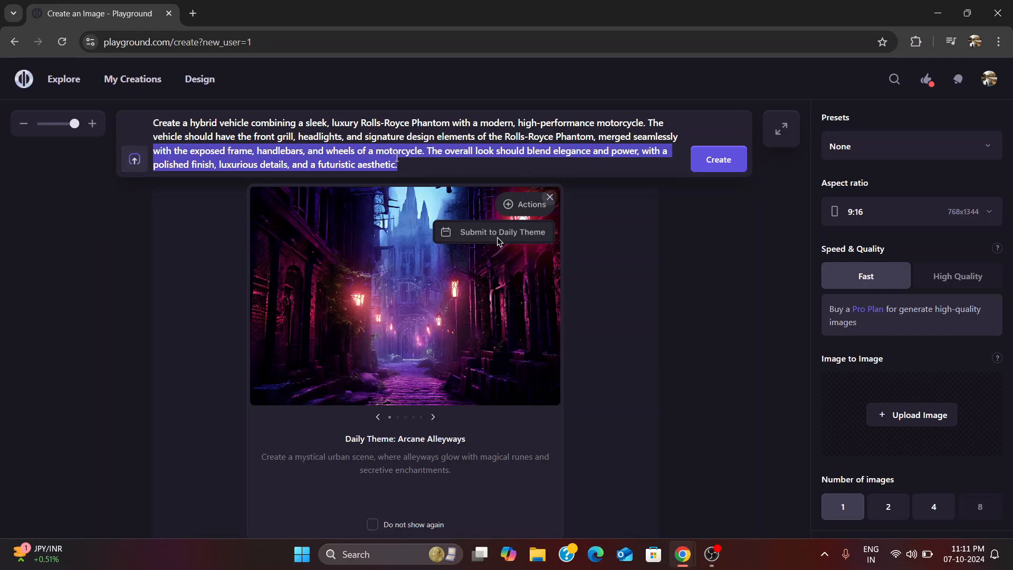
pyautogui.tripleClick(410, 168)
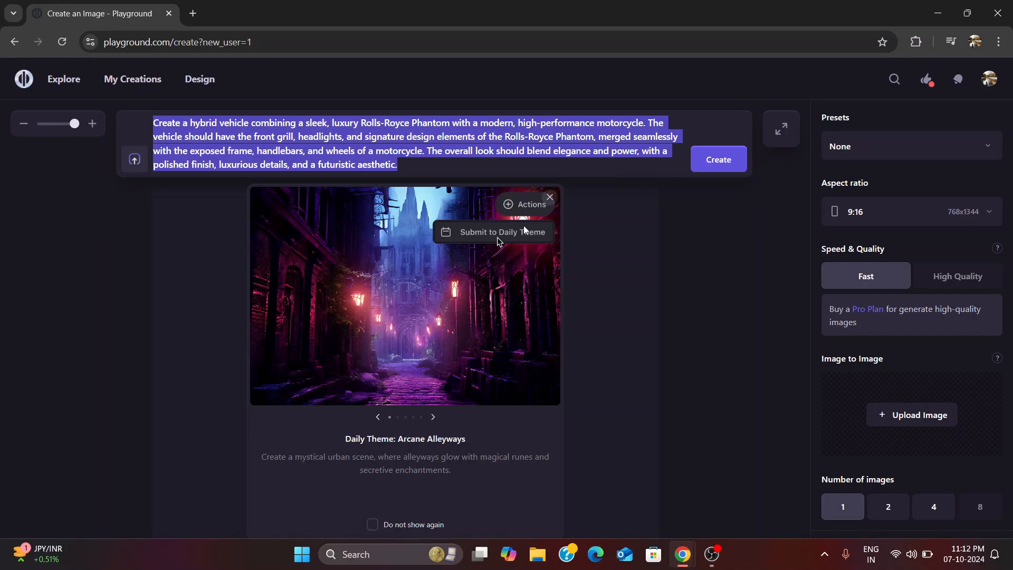
pyautogui.click(709, 161)
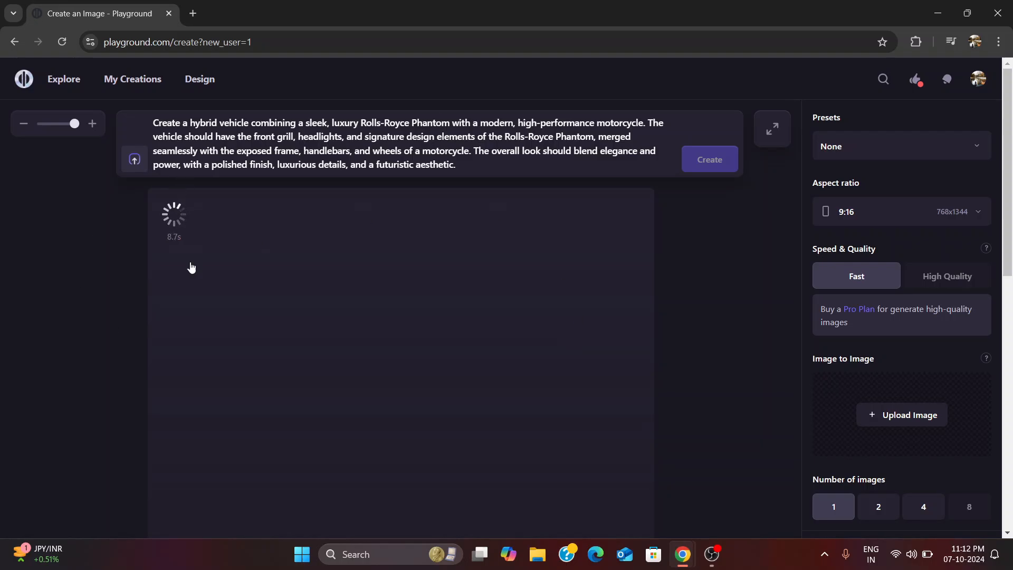
# - Open the Design and Explore pages in separate background tabs
pyautogui.middleClick(180, 81)
pyautogui.middleClick(64, 79)
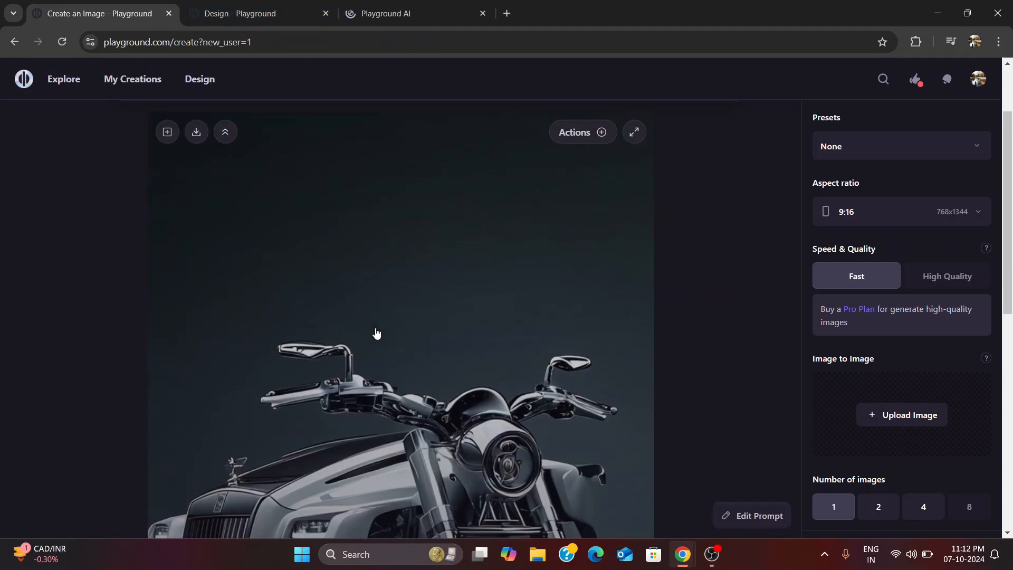
# - Download the generated hybrid vehicle image and view it enlarged before returning to the creation page
pyautogui.scroll(-4, 376, 332)
pyautogui.scroll(-4, 376, 333)
pyautogui.scroll(6, 376, 333)
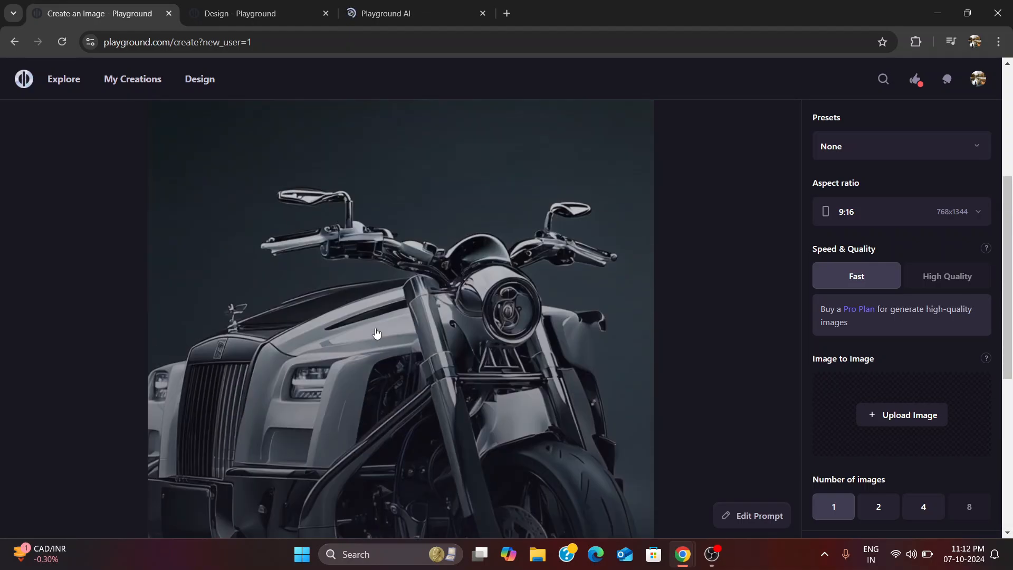
pyautogui.scroll(-5, 448, 370)
pyautogui.scroll(8, 523, 405)
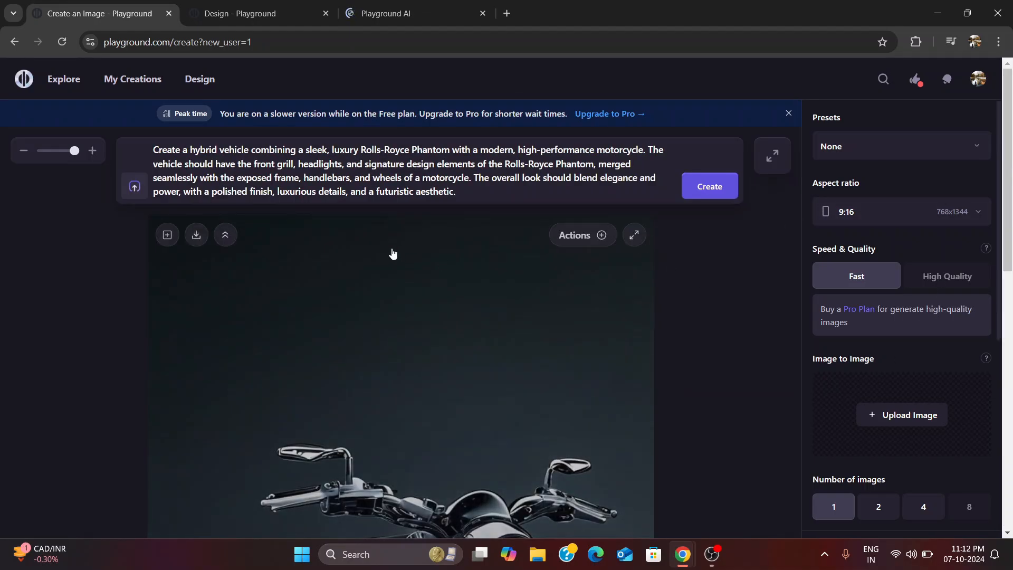
pyautogui.click(193, 235)
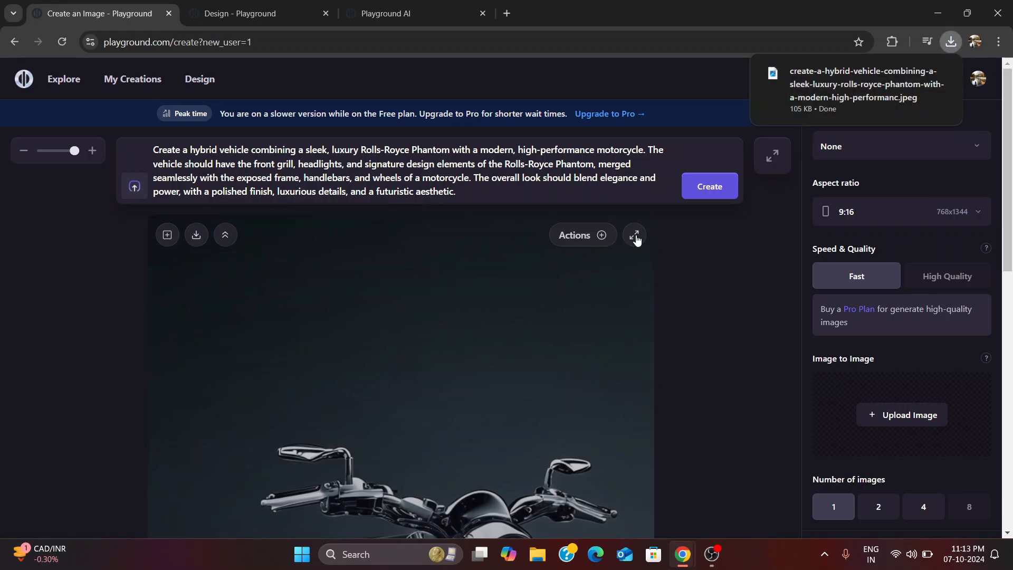
pyautogui.click(635, 235)
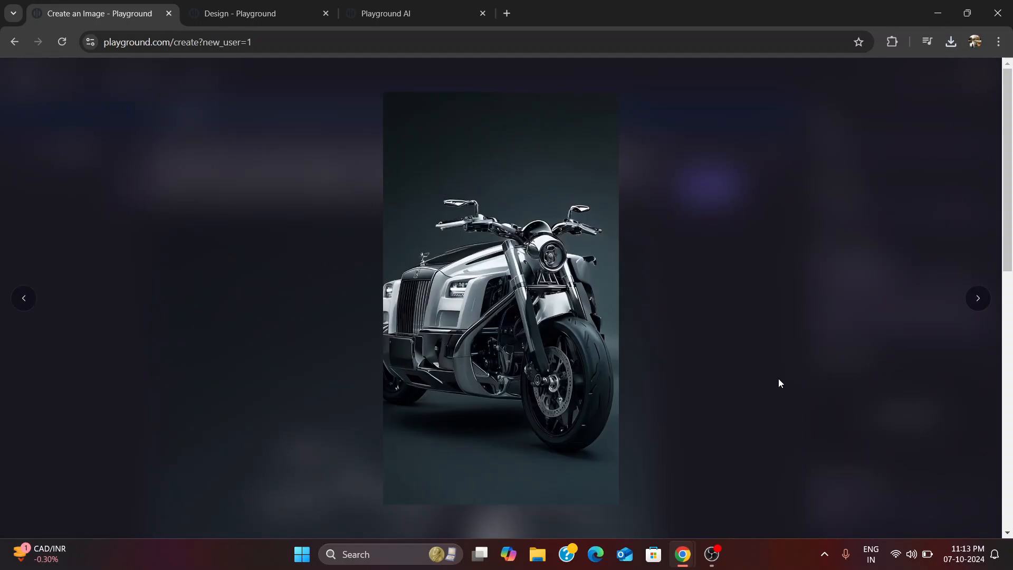
pyautogui.click(691, 295)
# - Replace the prompt with a detailed description of a hybrid creature combining a majestic lion with a delicate rabbit, and generate the image
pyautogui.tripleClick(488, 201)
pyautogui.press('BackSpace')
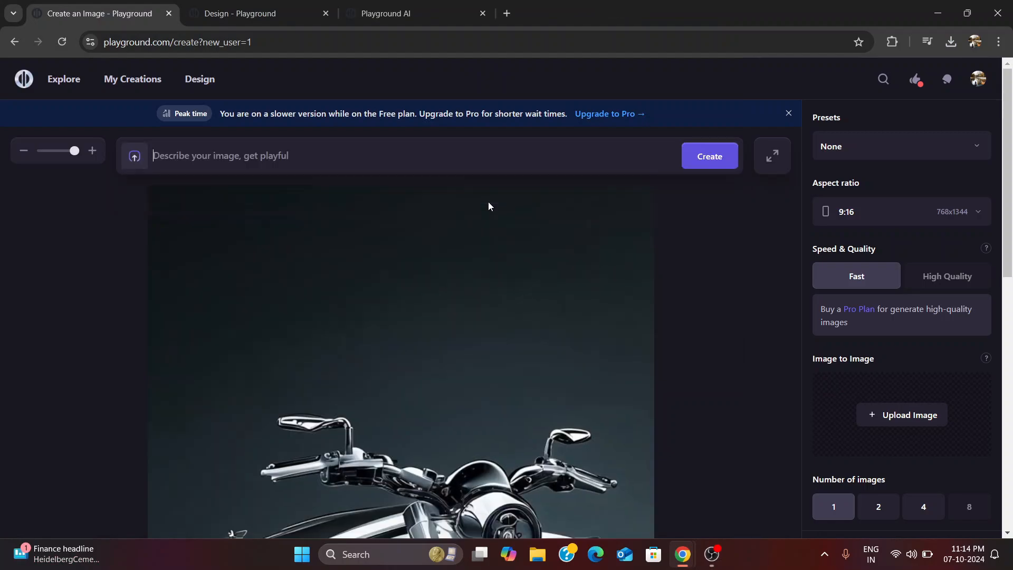
pyautogui.write("Create a hybrid creature combining the powerful, majestic features of a lion with the small, delicate characteristics of a rabbit. The creature should have the muscular body, mane, and fierce expression of a lion, but with the soft fur, long ears, and gentle face of a rabbit. The overall design should blend strength and cuteness, with a harmonious mix of both animals' traits, creating a unique and captivating appearance")
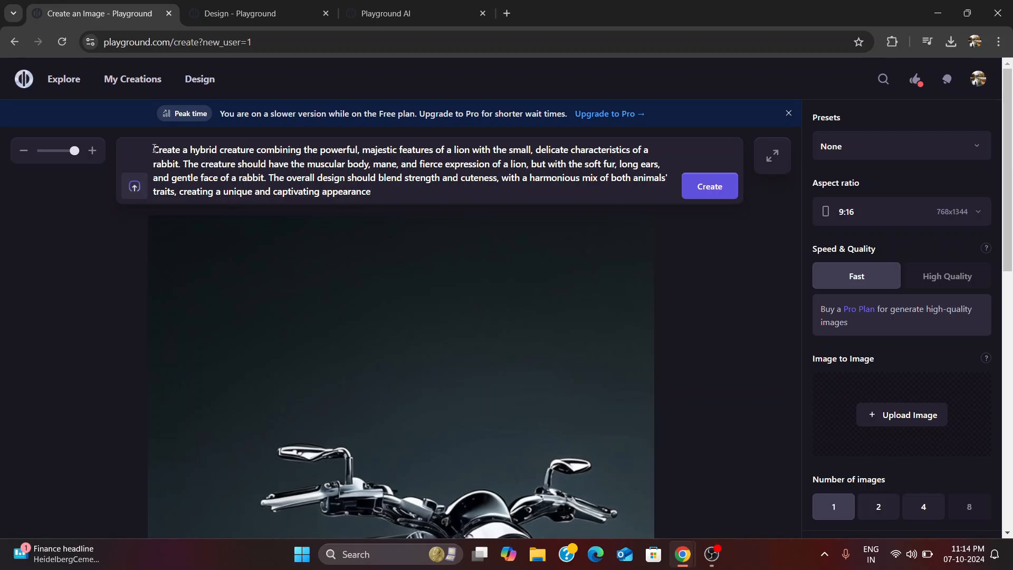
pyautogui.moveTo(154, 150); pyautogui.dragTo(620, 192)
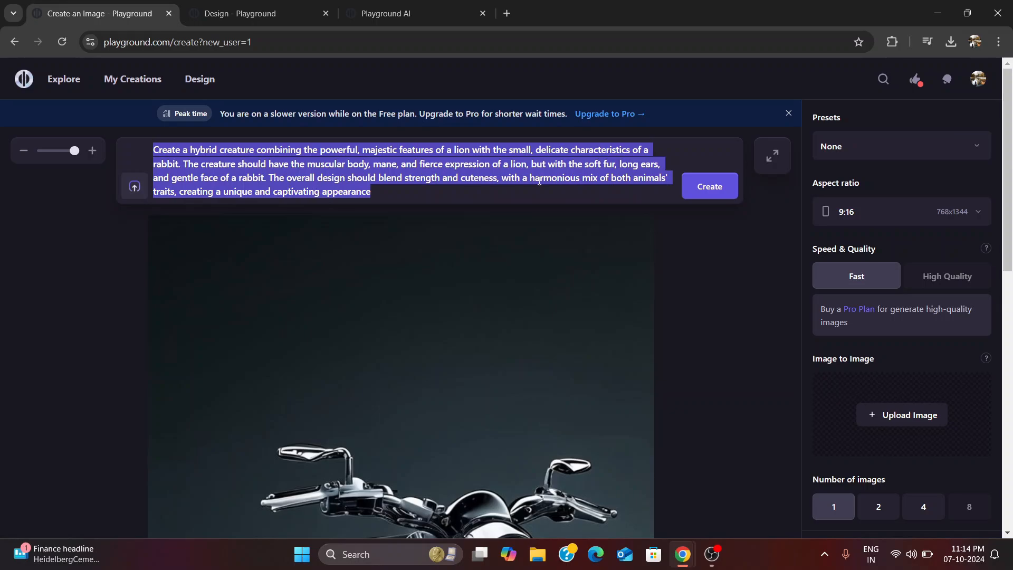
pyautogui.click(711, 188)
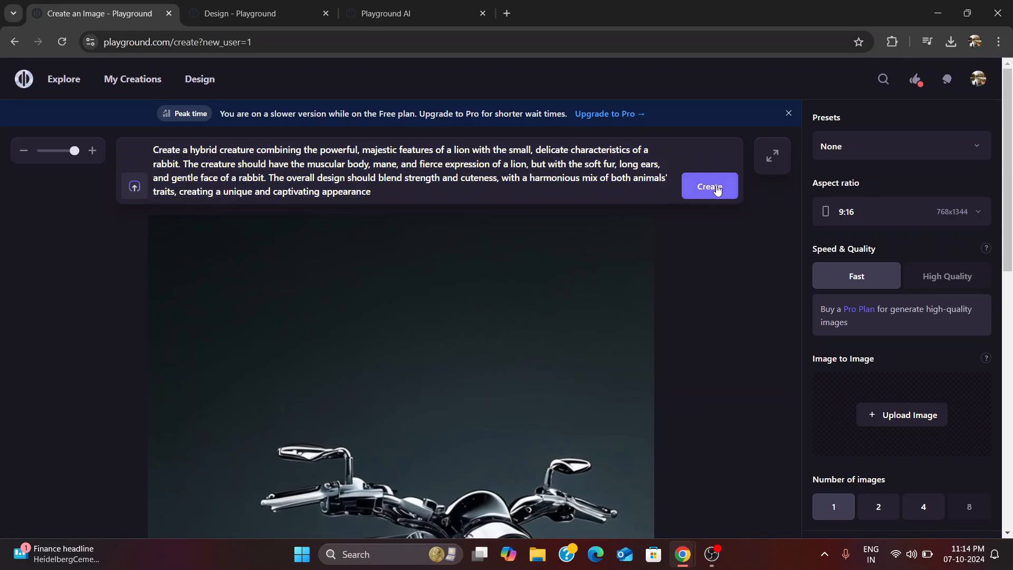
# - Inspect the generated lion and rabbit hybrid image along its full height and in the enlarged view
pyautogui.scroll(-18, 431, 330)
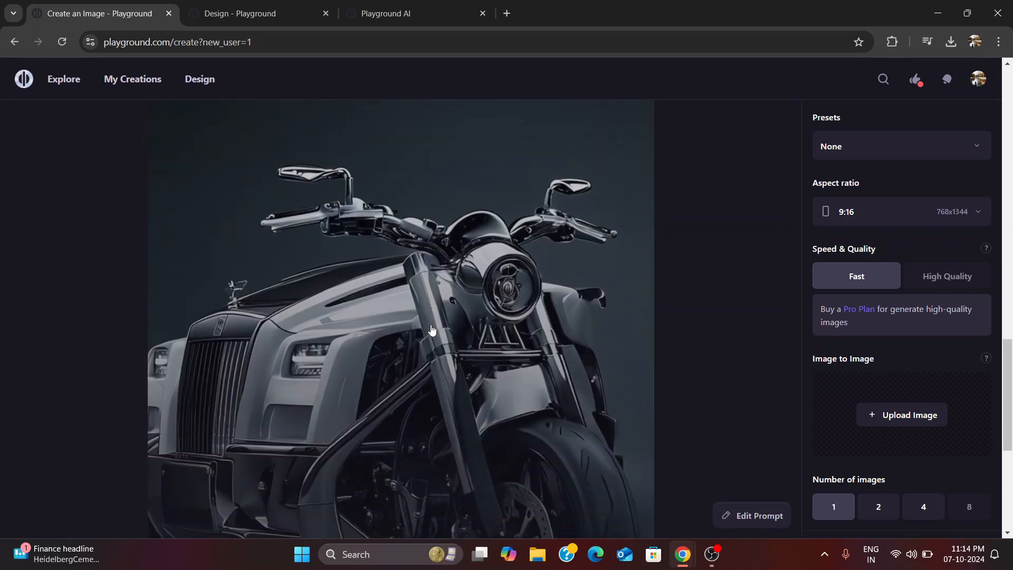
pyautogui.scroll(3, 432, 330)
pyautogui.scroll(15, 432, 330)
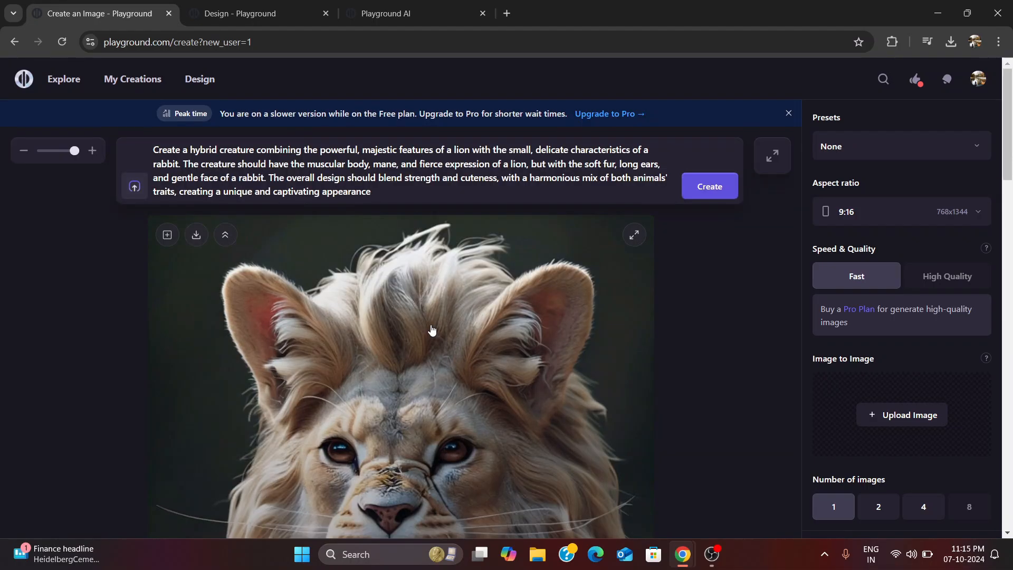
pyautogui.scroll(-10, 432, 330)
pyautogui.scroll(7, 432, 330)
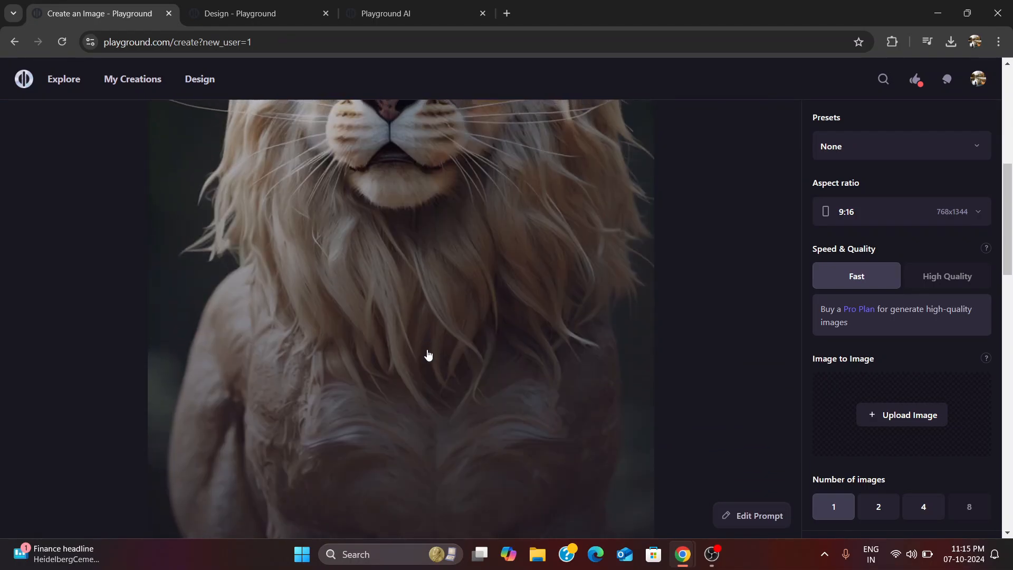
pyautogui.click(447, 303)
pyautogui.click(656, 353)
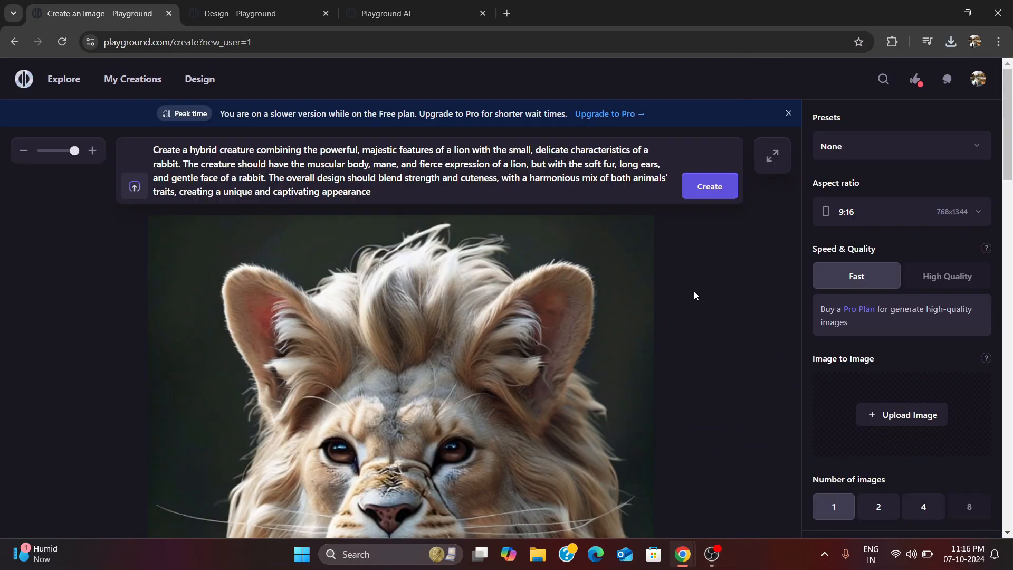
# - Replace the prompt with a detailed description of a fantastical creature merging a mighty elephant with a wise ancient turtle, and generate the image
pyautogui.tripleClick(499, 192)
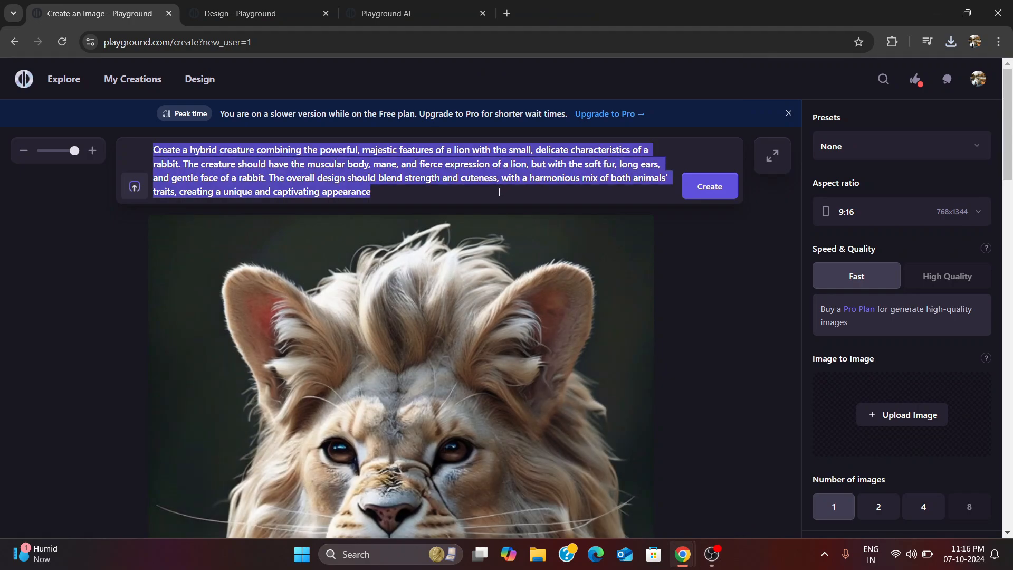
pyautogui.write('Design a fantastical creature that merges the mighty presence of an elephant with the ancient wisdom of a turtle. Imagine the massive, sturdy legs and trunk of an elephant, but with a large, protective turtle shell on its back. The skin should have the rough, textured feel of both animals, with intricate patterns etched onto the shell, symbolizing its strength and endurance. The creature should exude both power and tranquility, moving gracefully despite its size, with an air of ancient mystery. Its eyes should reflect a deep intelligence, capturing the essence of both animals in a seamless blend of land and water elements.')
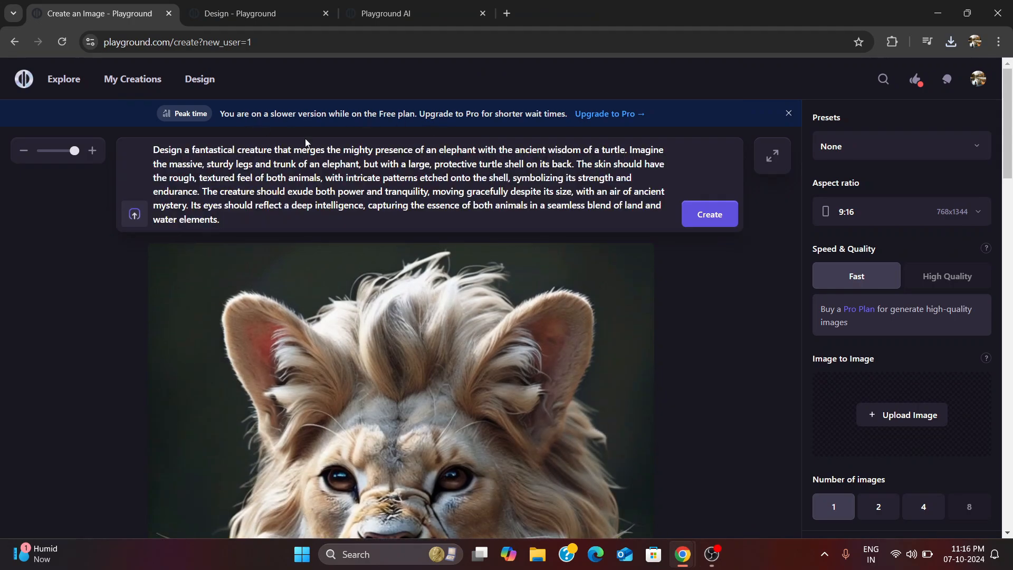
pyautogui.click(718, 219)
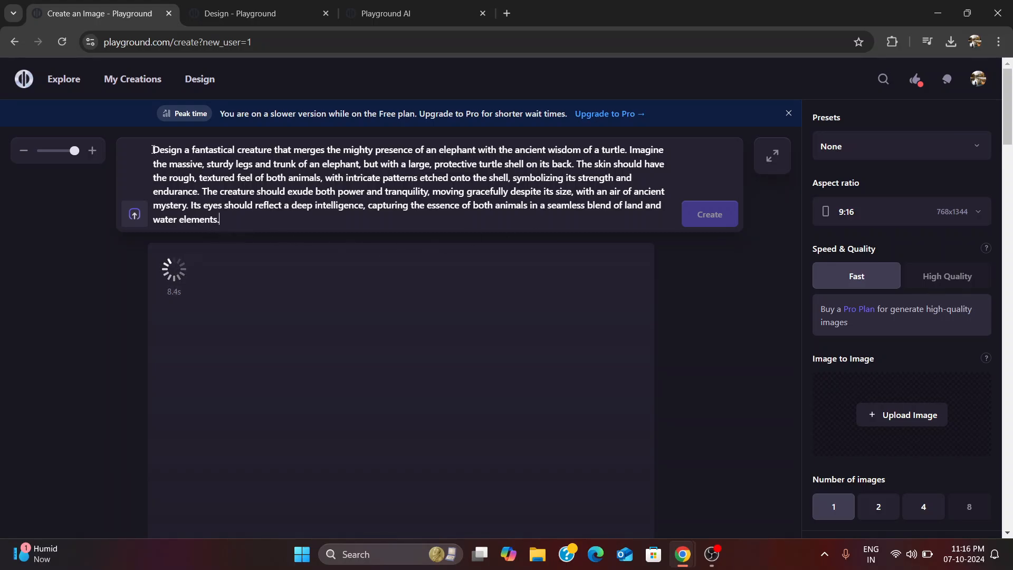
pyautogui.hotkey('ctrl', 'a')
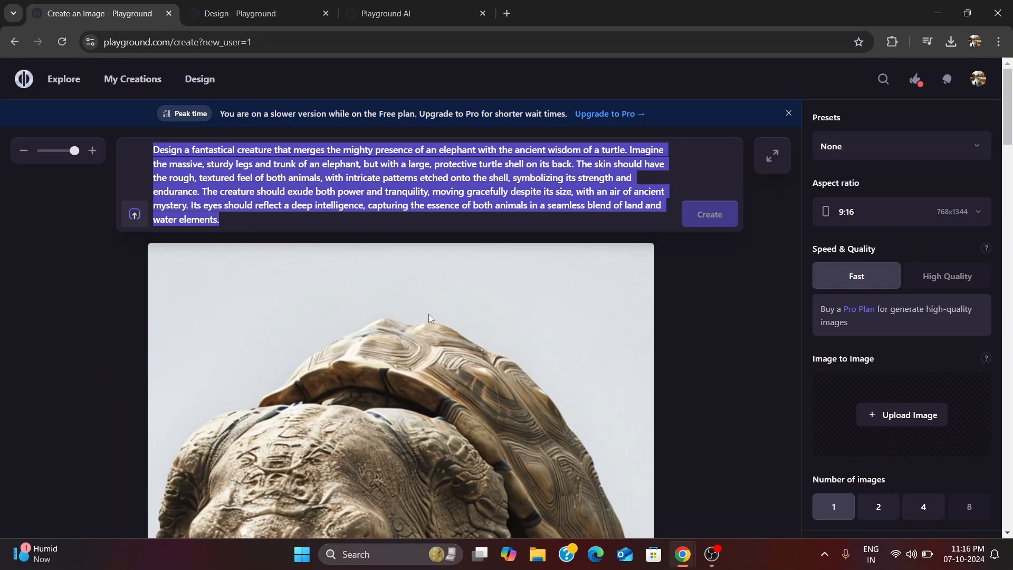
# - Inspect the generated elephant and turtle hybrid from shell to feet, including in the enlarged view
pyautogui.scroll(-2, 429, 319)
pyautogui.scroll(-3, 430, 319)
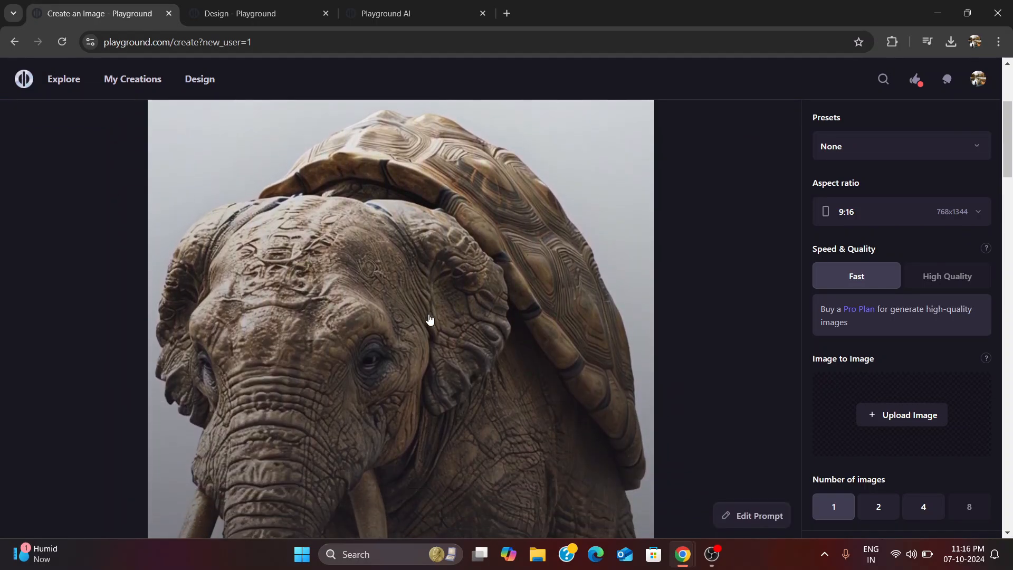
pyautogui.scroll(-6, 429, 319)
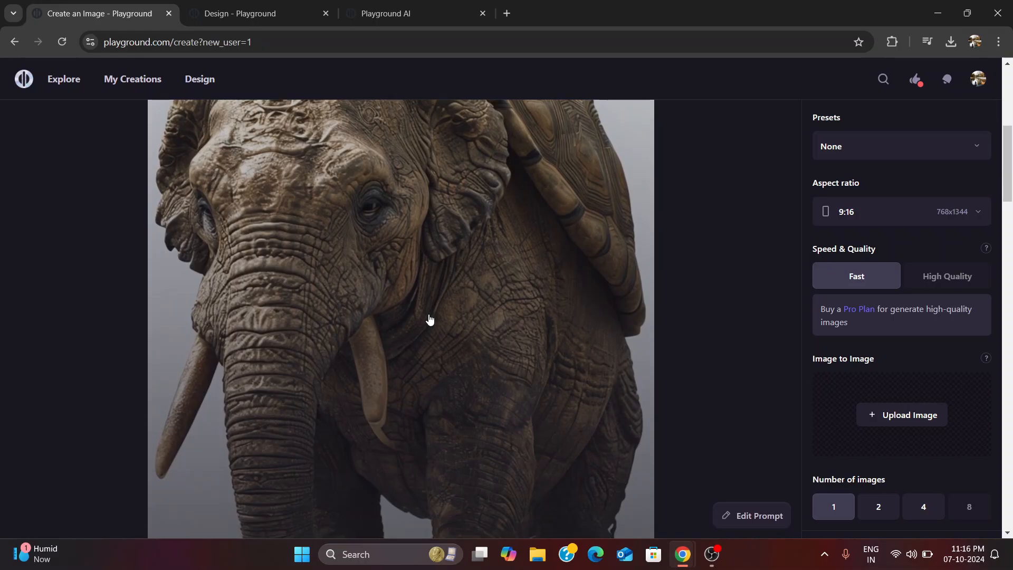
pyautogui.scroll(-3, 430, 319)
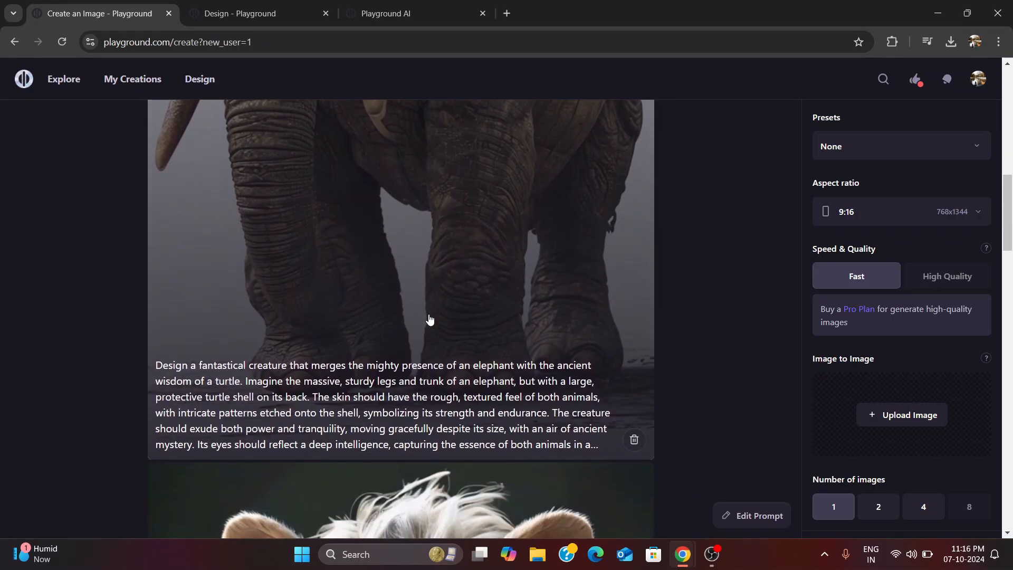
pyautogui.scroll(10, 430, 318)
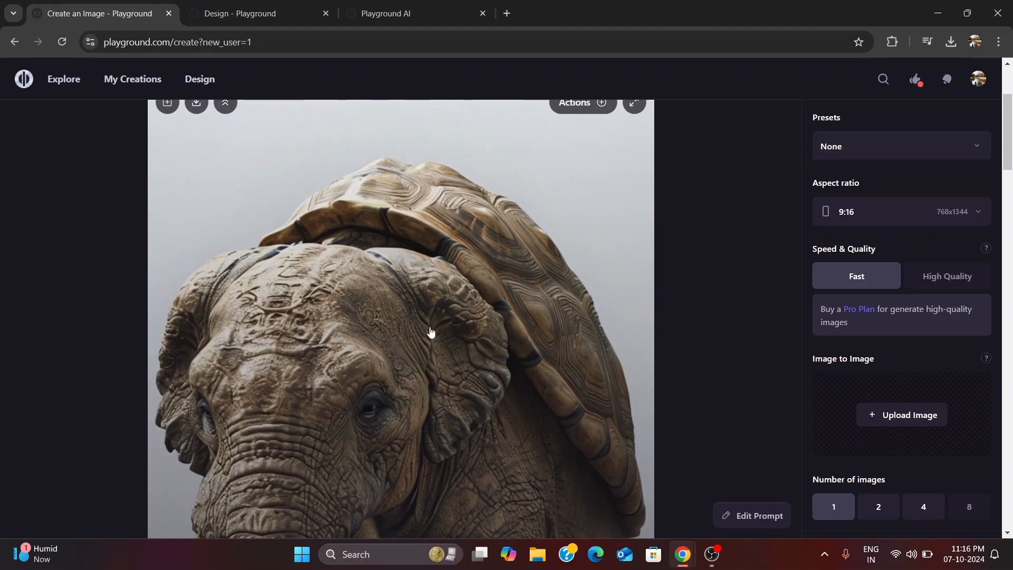
pyautogui.click(430, 331)
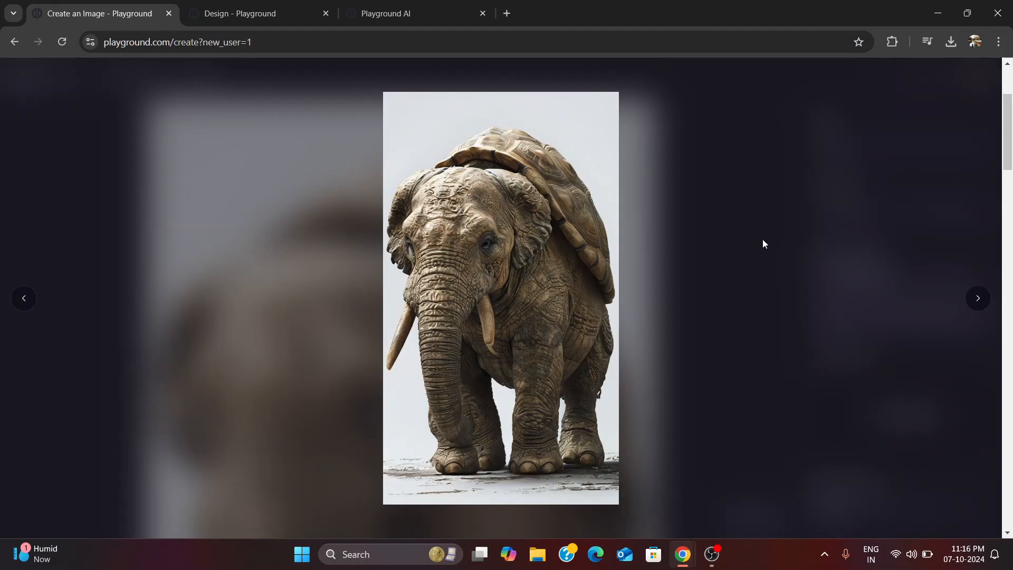
pyautogui.click(714, 261)
pyautogui.scroll(3, 428, 260)
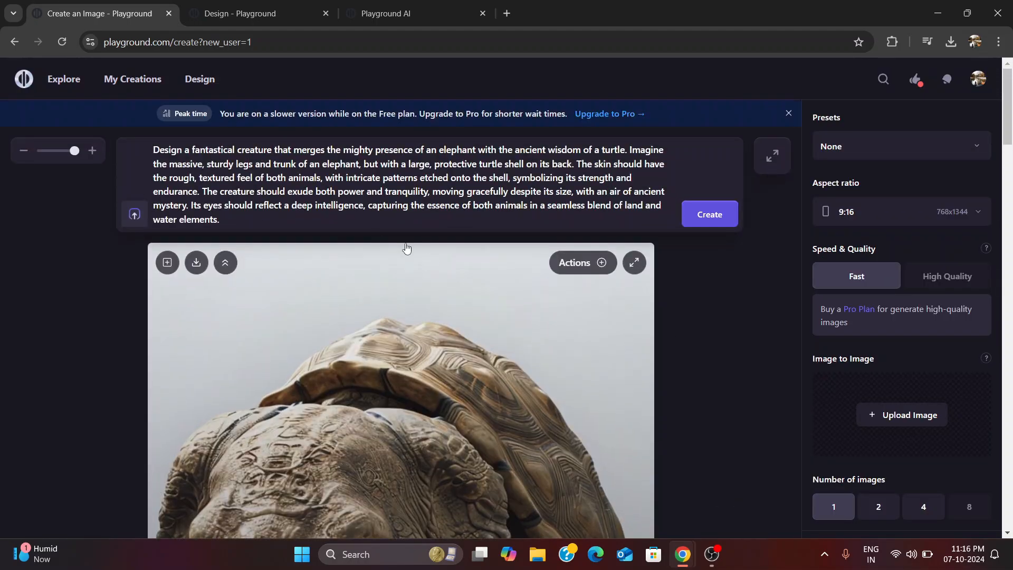
# - Download the elephant and turtle hybrid image and create variants of it
pyautogui.moveTo(194, 270)
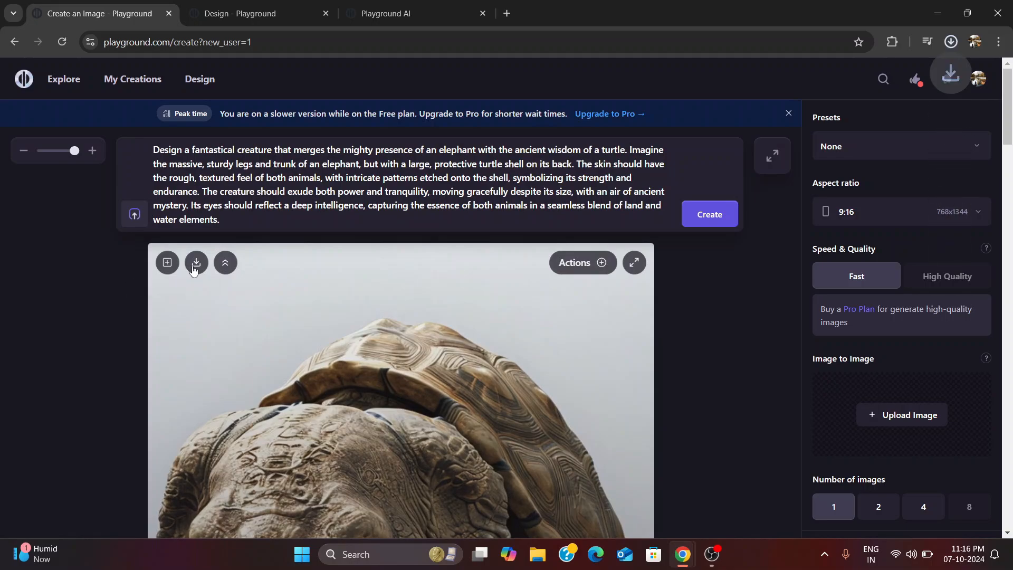
pyautogui.click(580, 264)
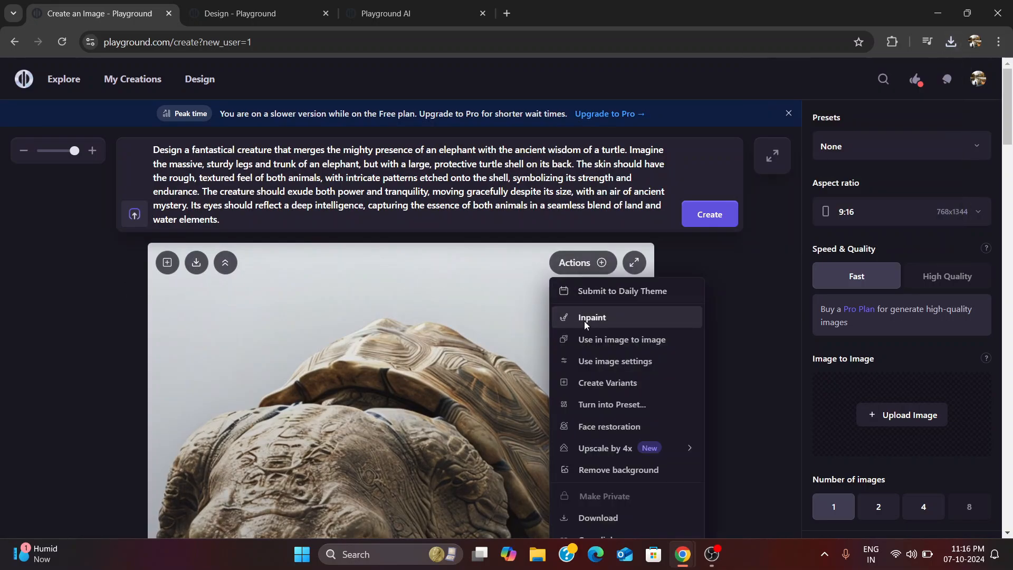
pyautogui.click(593, 388)
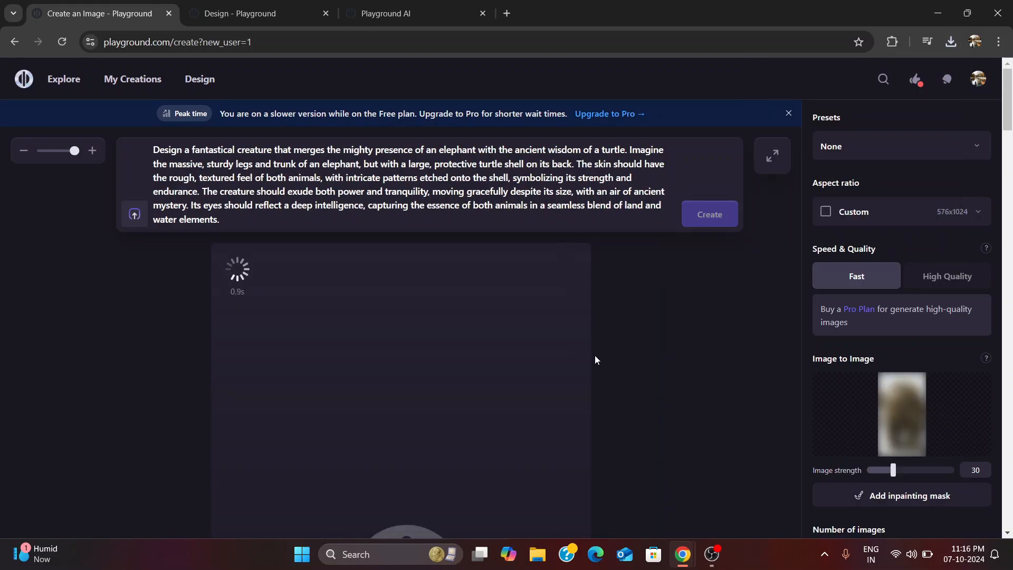
# - Review the image-to-image and advanced settings, including the available models and the aspect ratio choices, while the variants generate
pyautogui.scroll(-8, 594, 356)
pyautogui.scroll(7, 594, 356)
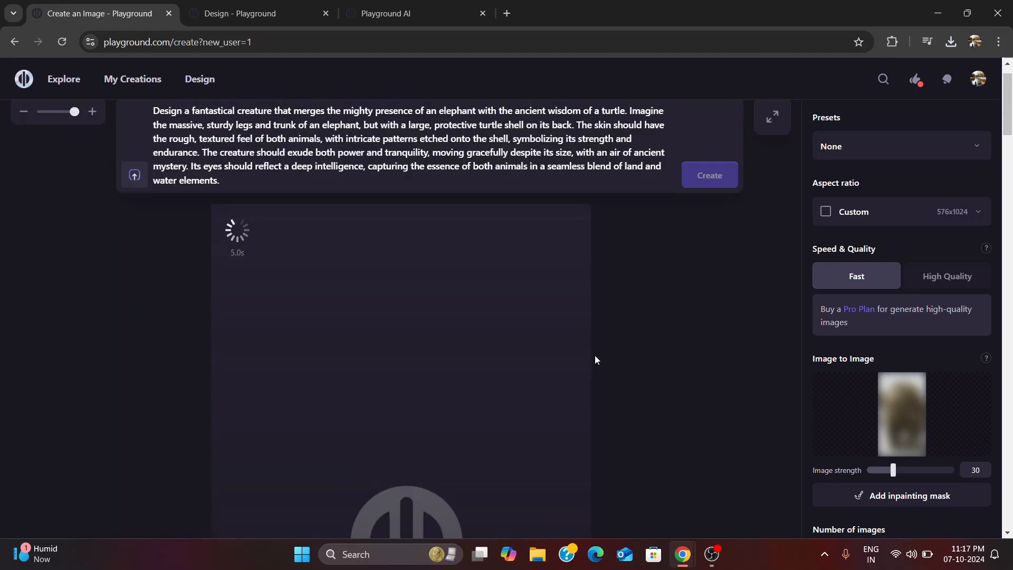
pyautogui.scroll(-5, 897, 439)
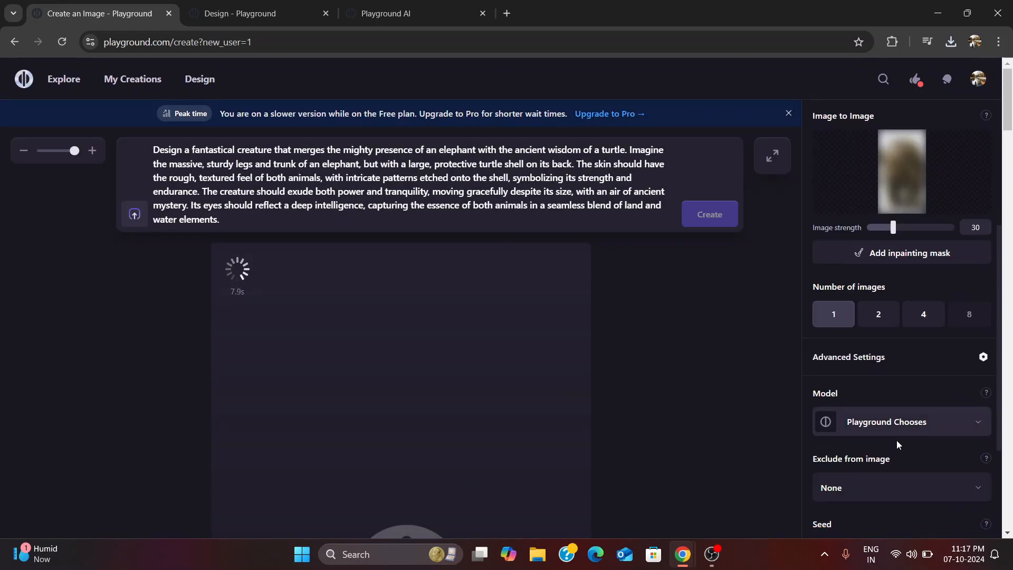
pyautogui.scroll(-3, 885, 268)
pyautogui.click(890, 253)
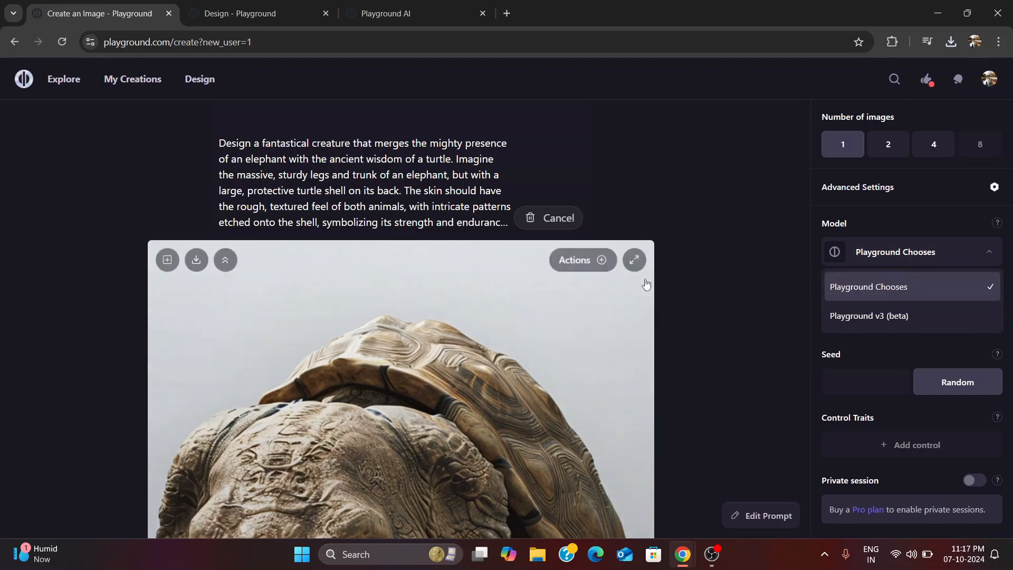
pyautogui.click(834, 248)
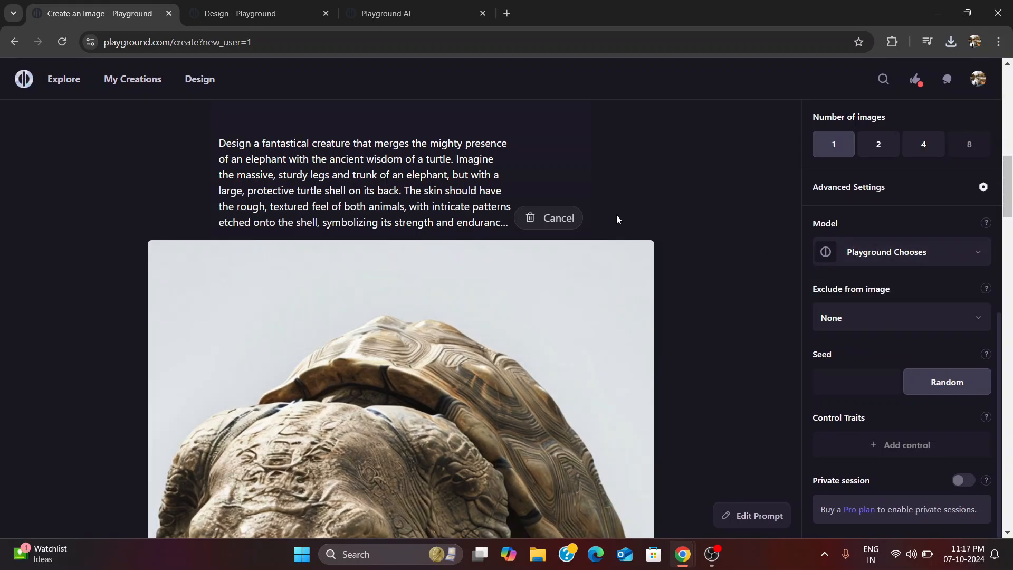
pyautogui.scroll(8, 861, 390)
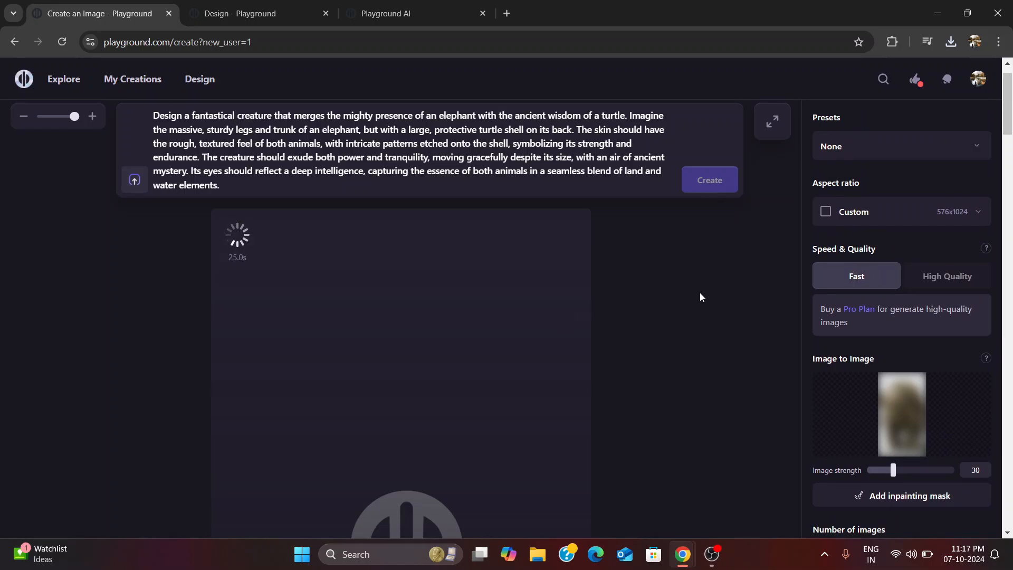
pyautogui.click(982, 211)
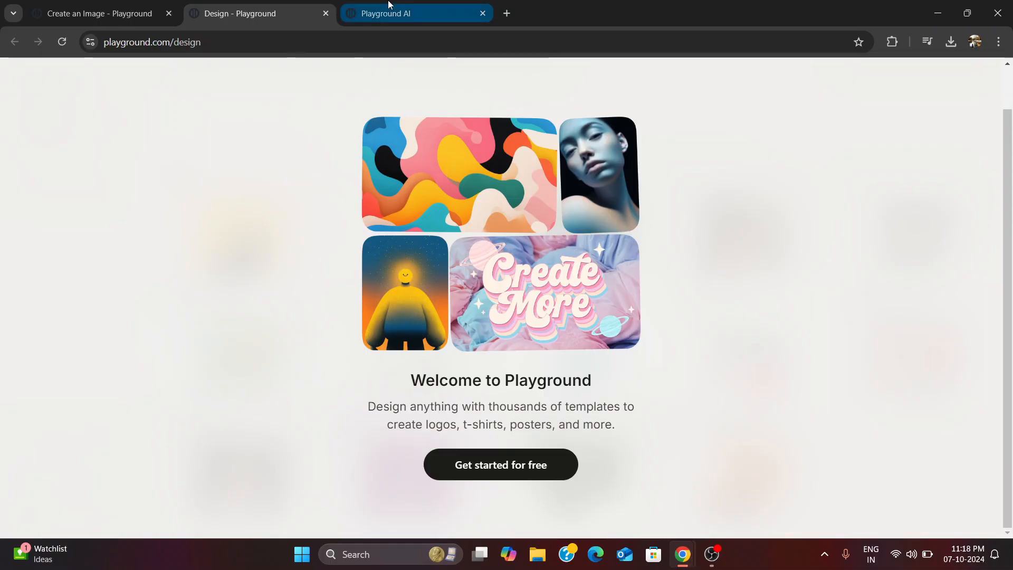
# - Browse the Explore feed and examine the Masquerade post's prompt, generation settings and similar images before returning to the feed
pyautogui.click(393, 13)
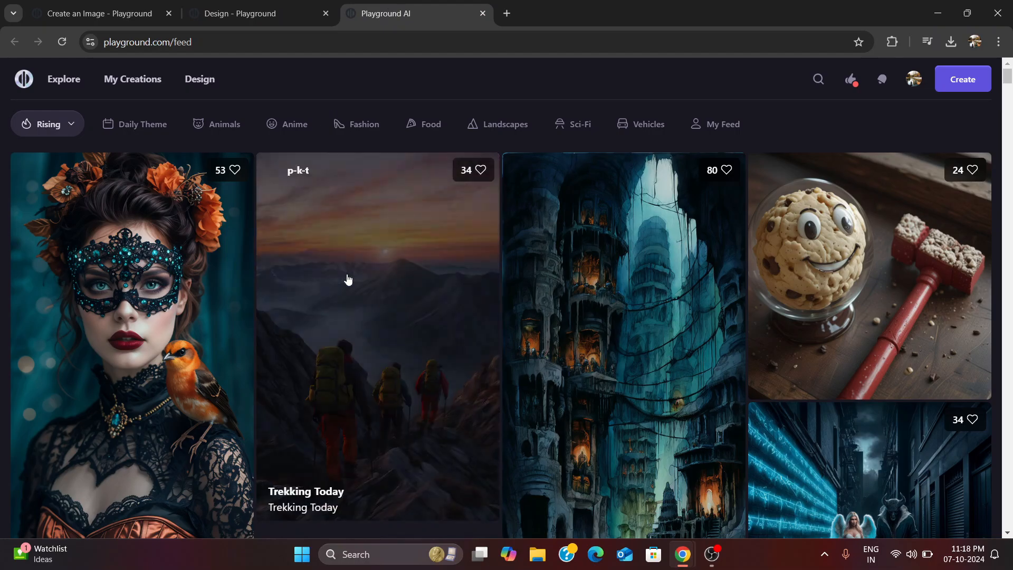
pyautogui.scroll(-7, 347, 279)
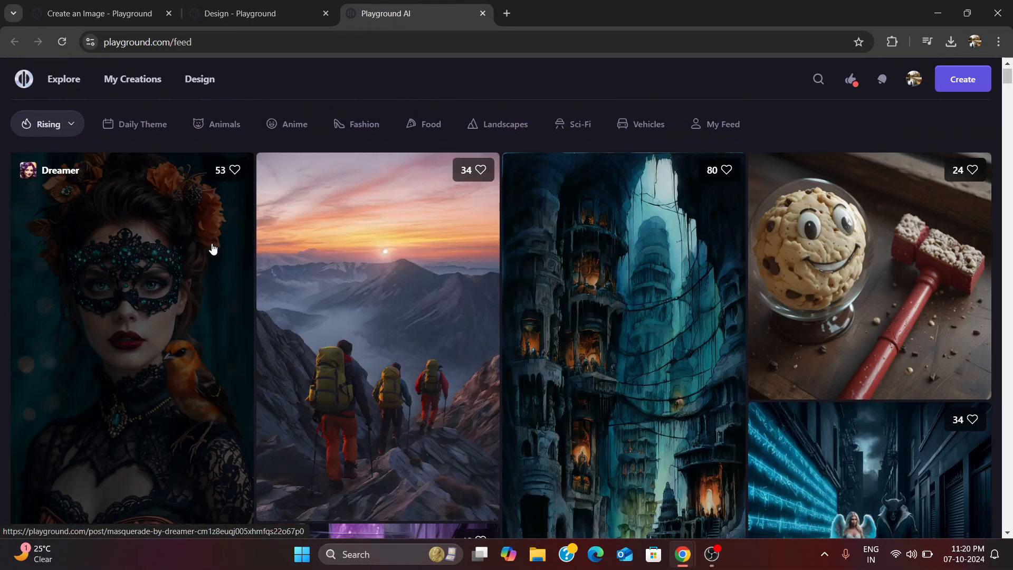
pyautogui.click(213, 248)
pyautogui.scroll(-7, 382, 309)
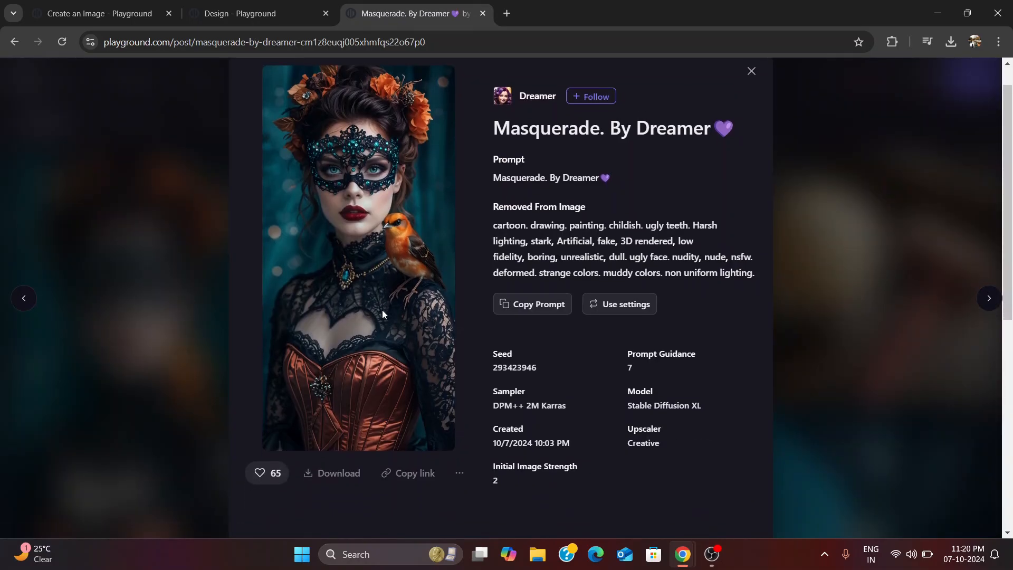
pyautogui.scroll(-2, 381, 314)
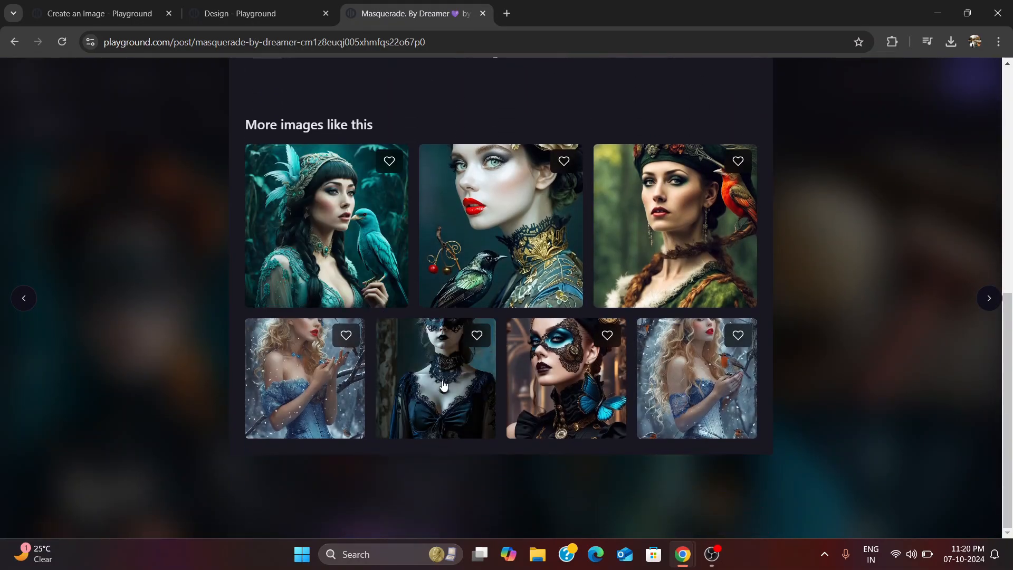
pyautogui.click(170, 322)
pyautogui.scroll(-10, 663, 400)
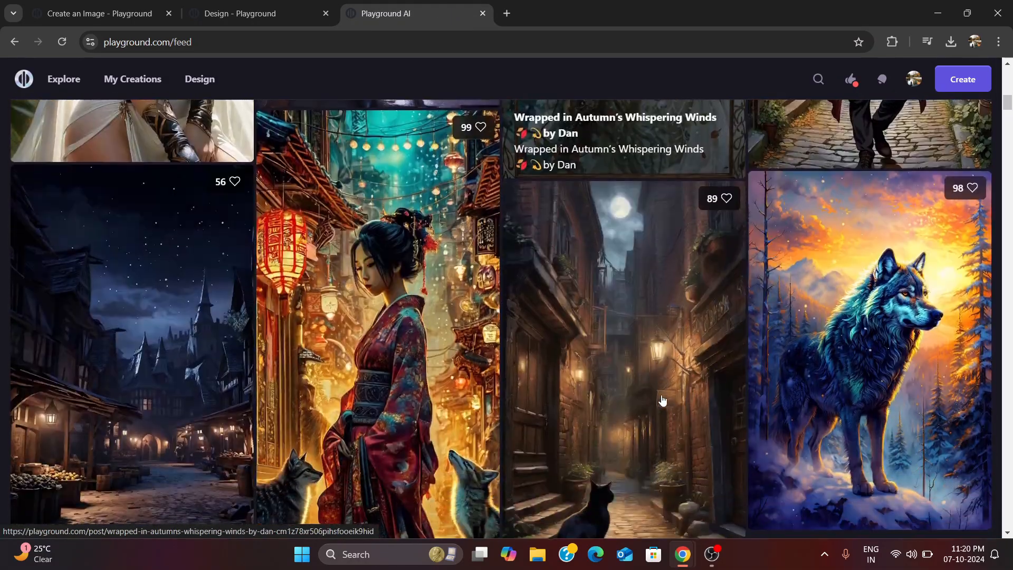
pyautogui.scroll(4, 663, 400)
# - Return to the creation page and look through the generated portraits of the seasoned fisherman
pyautogui.click(132, 4)
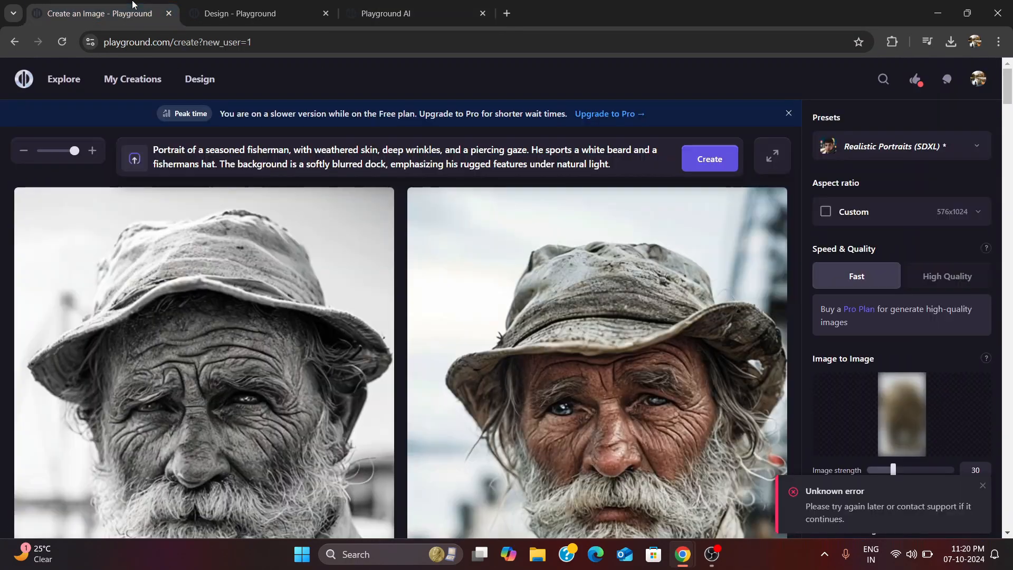
pyautogui.scroll(-5, 335, 301)
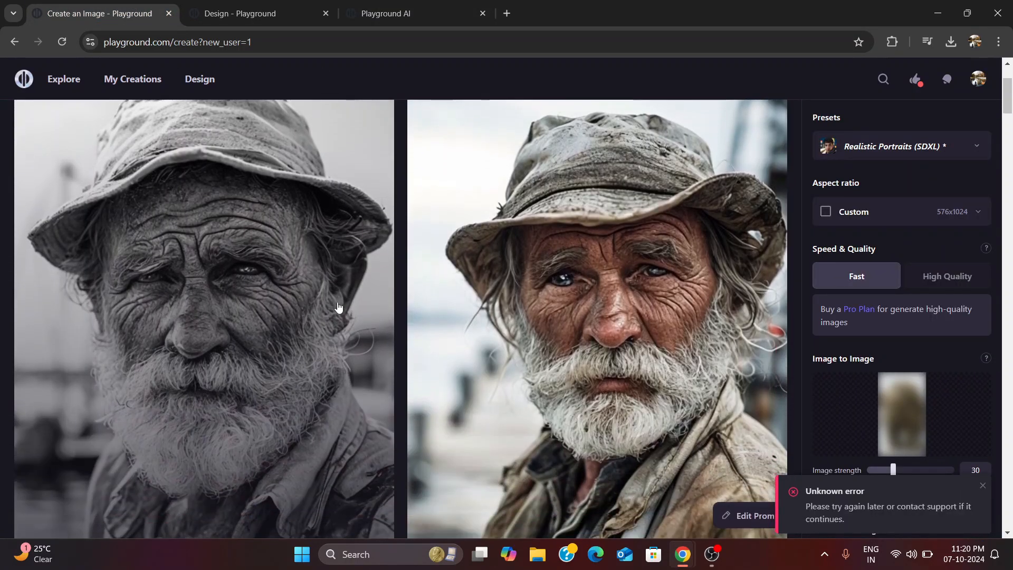
pyautogui.scroll(-12, 338, 307)
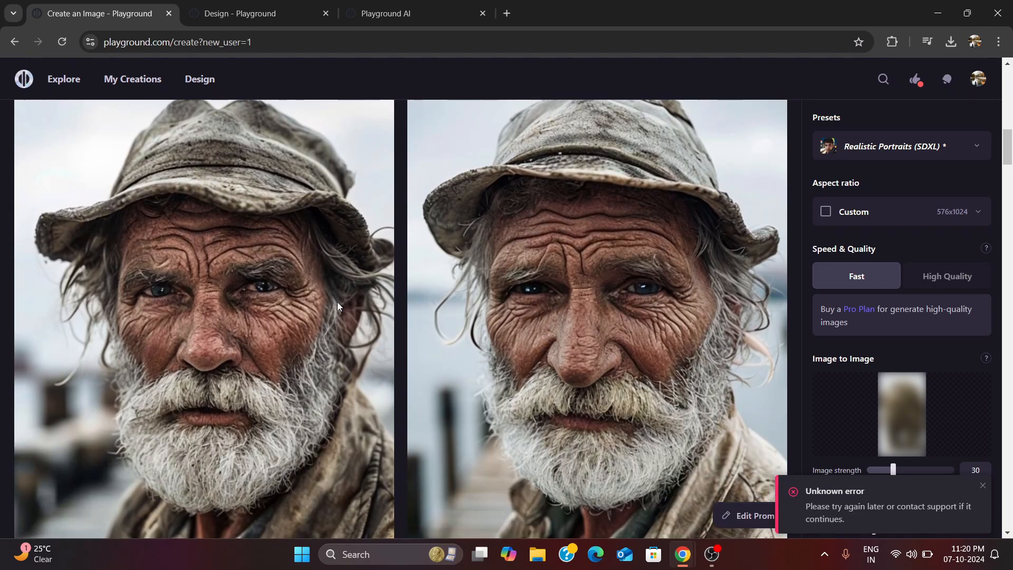
pyautogui.scroll(-20, 338, 307)
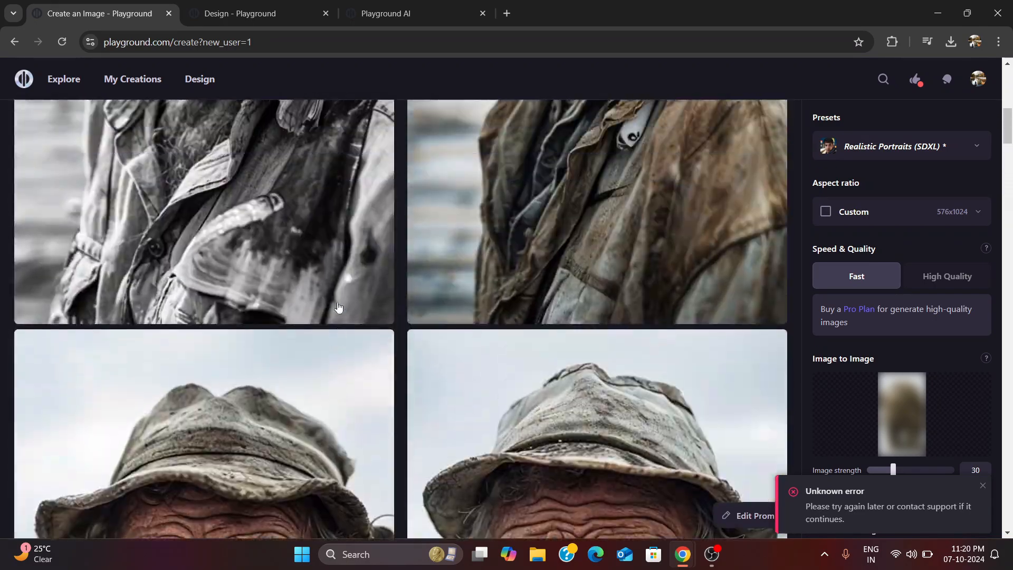
pyautogui.scroll(20, 338, 307)
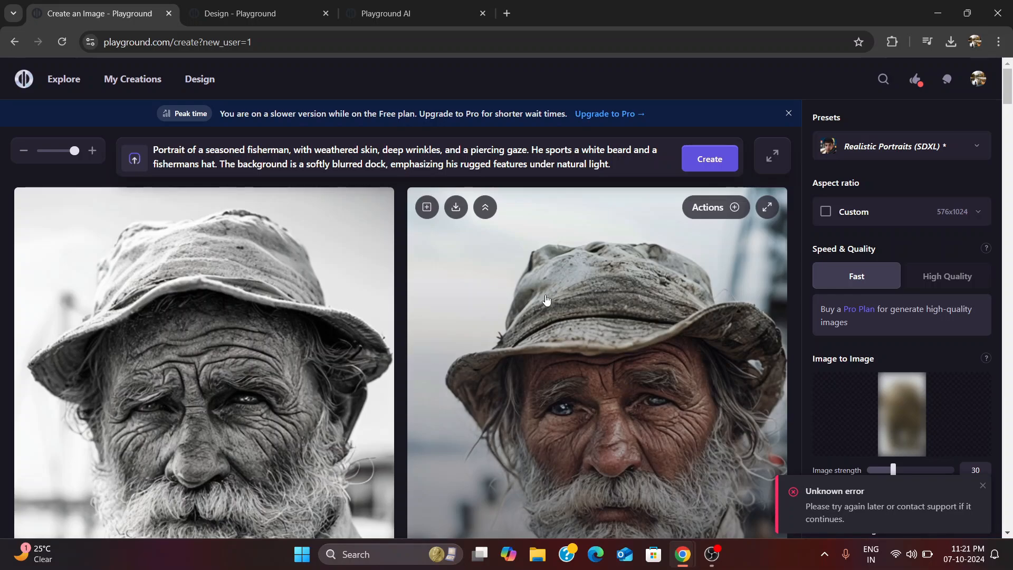
# - Download the colour fisherman portrait with the pier background and view it enlarged
pyautogui.click(457, 210)
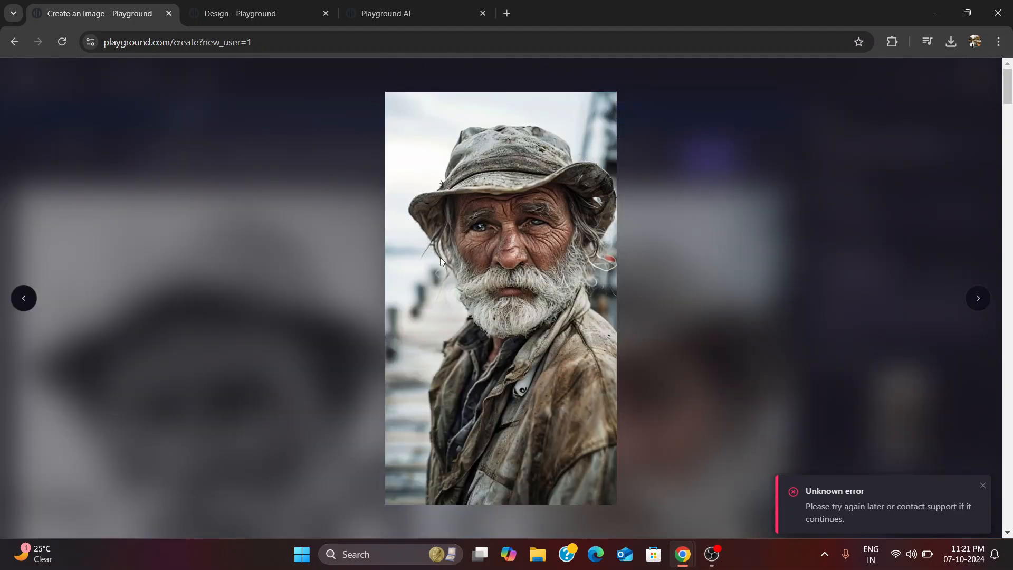
pyautogui.click(55, 296)
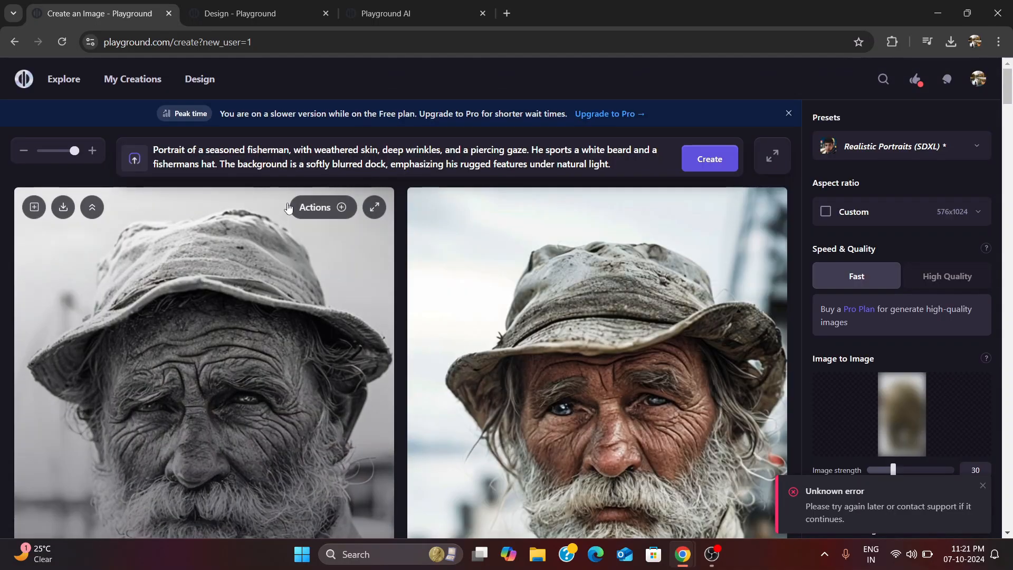
pyautogui.click(457, 213)
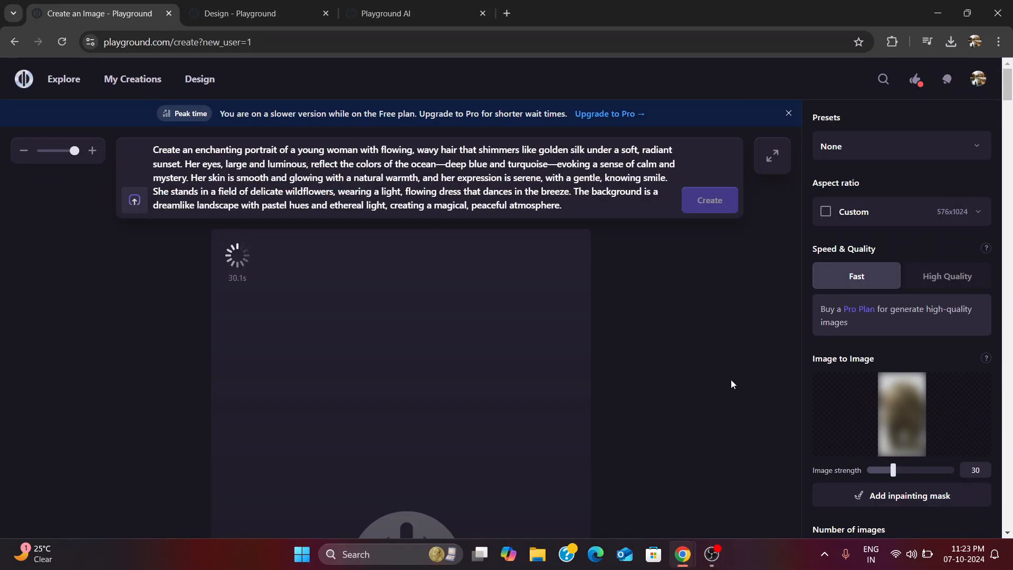
# - Inspect the generated portrait of the young woman in a wildflower field, view it enlarged, and download it
pyautogui.scroll(-7, 733, 359)
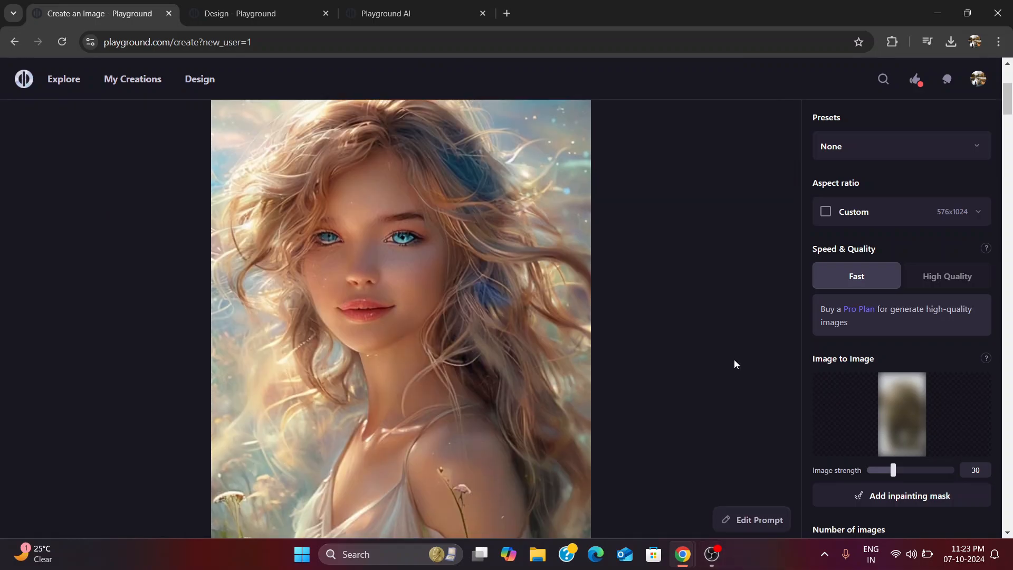
pyautogui.scroll(4, 733, 360)
pyautogui.click(533, 376)
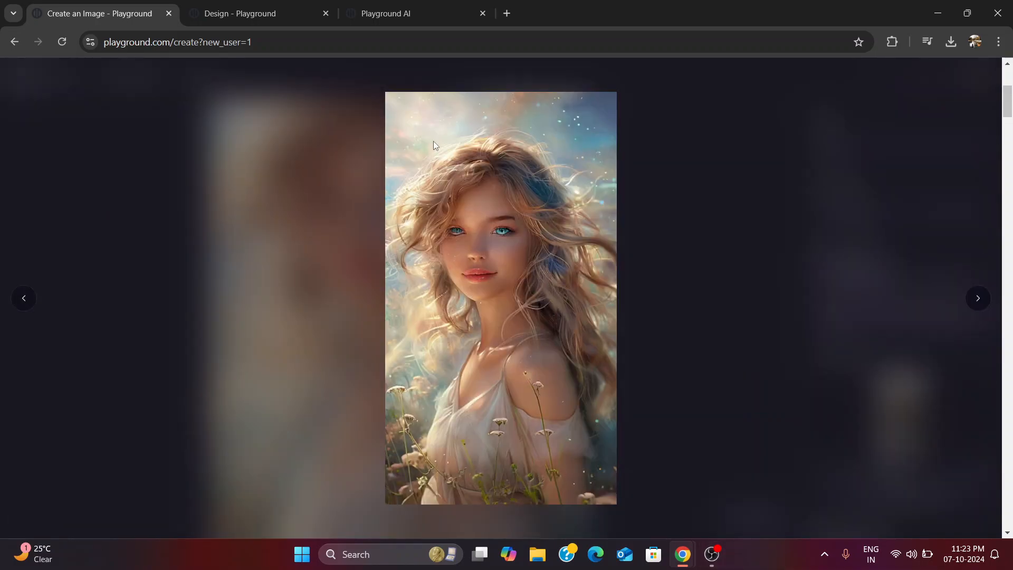
pyautogui.click(345, 166)
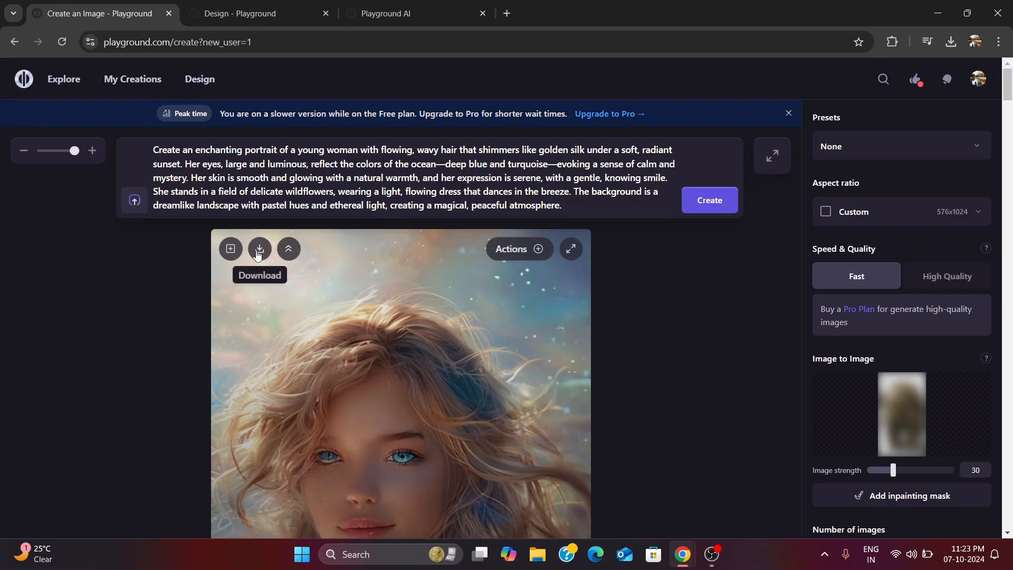
pyautogui.click(257, 255)
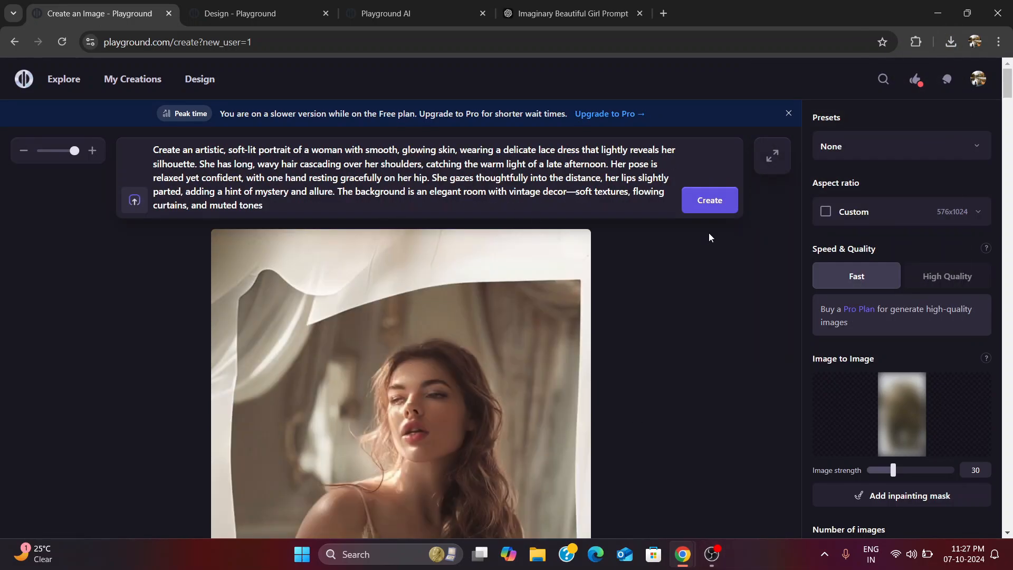
# - Try to generate another image from the soft-lit portrait prompt of a woman in a delicate lace dress
pyautogui.click(721, 205)
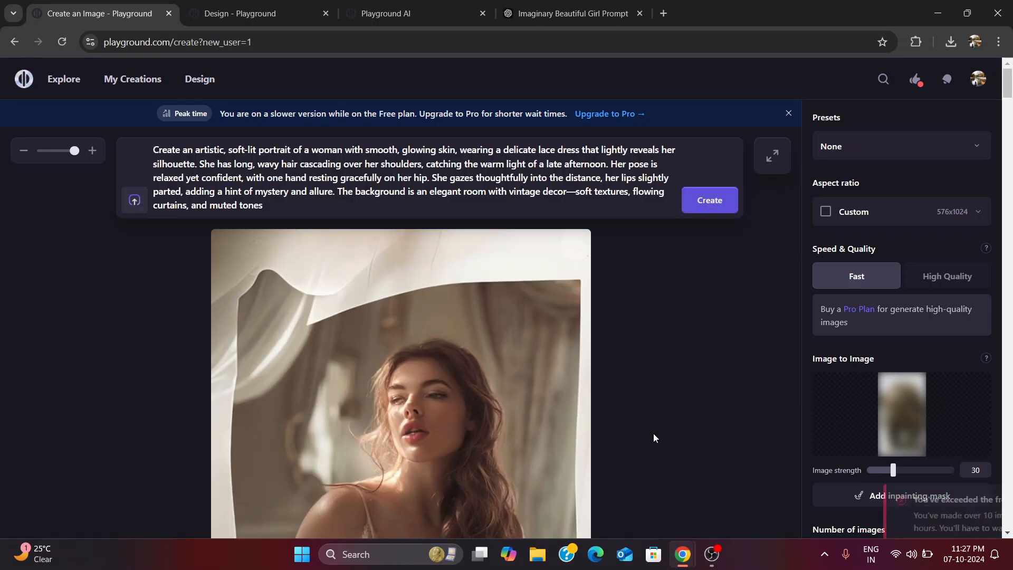